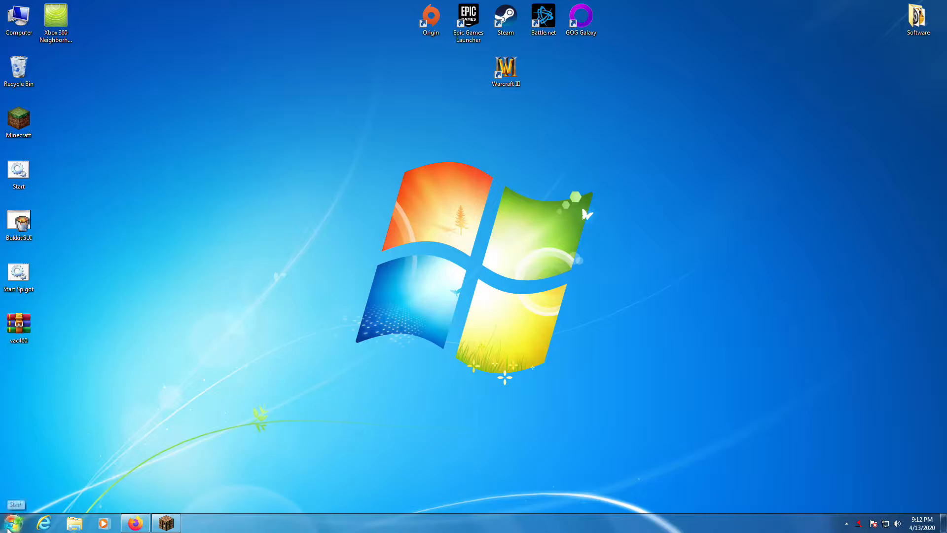
{"action": "left_click", "coordinate": [8, 528]}
{"action": "right_click", "coordinate": [385, 248]}
{"action": "left_click", "coordinate": [412, 279]}
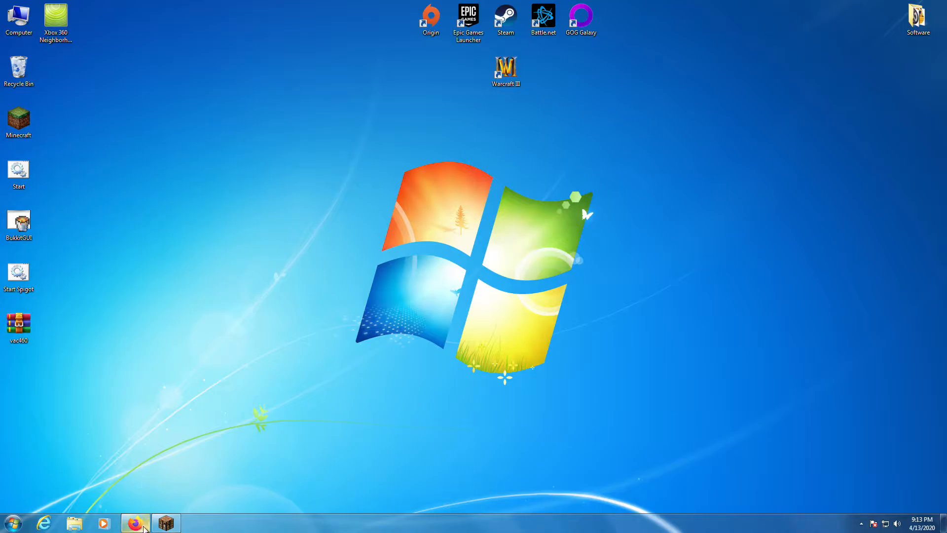
{"action": "mouse_move", "coordinate": [145, 528]}
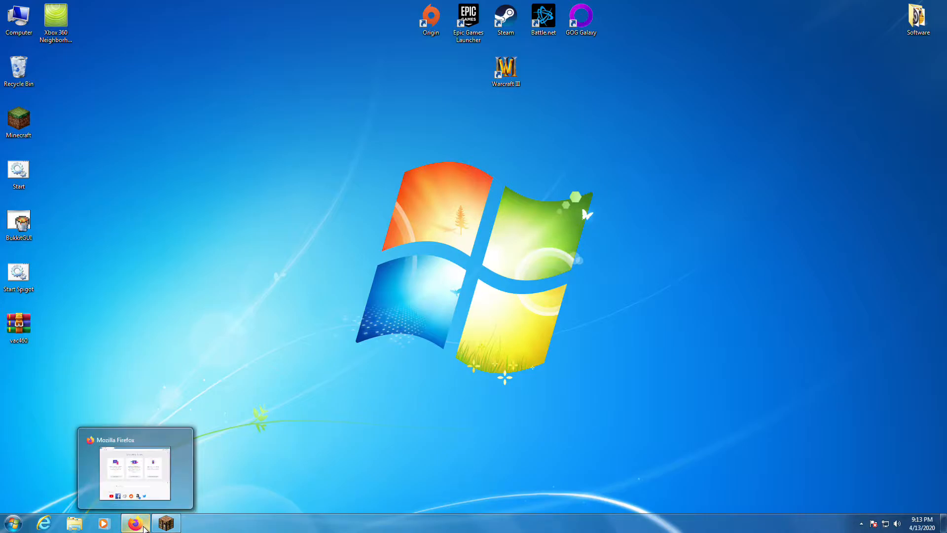
{"action": "left_click", "coordinate": [144, 526]}
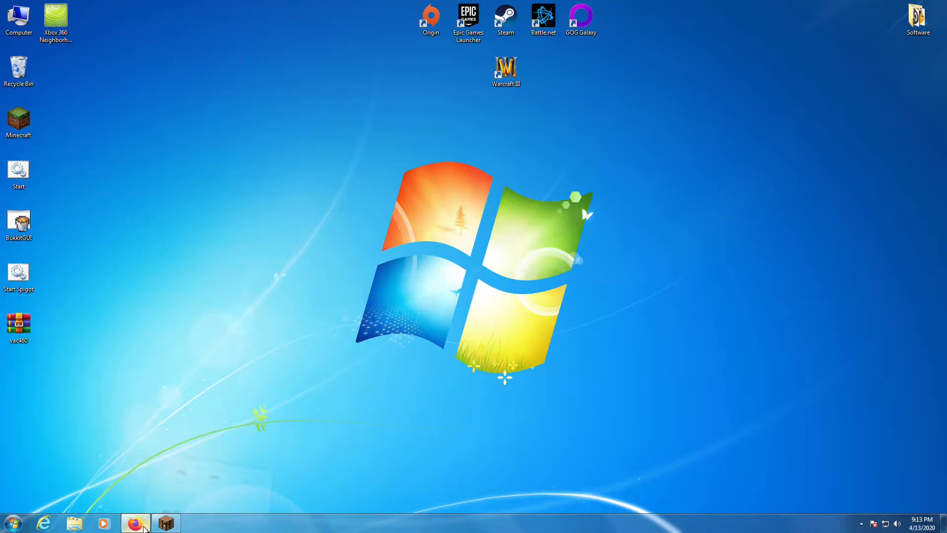
{"action": "left_click", "coordinate": [144, 526]}
{"action": "right_click", "coordinate": [366, 338]}
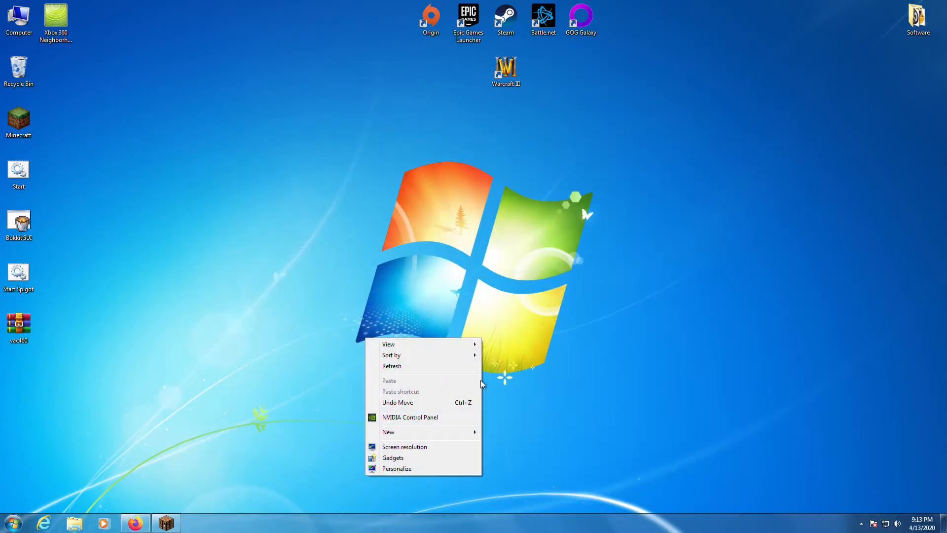
{"action": "left_click", "coordinate": [450, 367]}
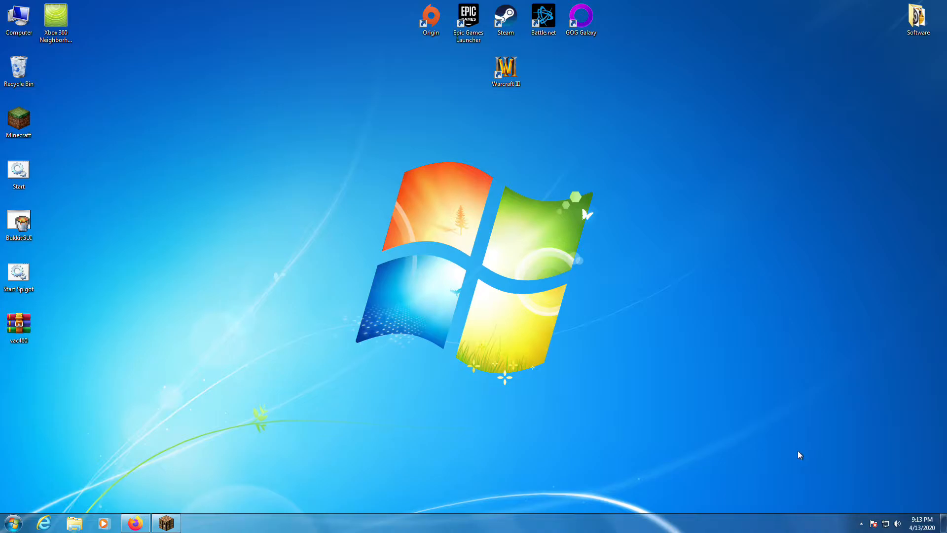
Switch to Firefox and search the web for "virtual audio cable"
{"action": "left_click", "coordinate": [134, 523]}
{"action": "left_click", "coordinate": [18, 328]}
{"action": "left_click", "coordinate": [444, 394]}
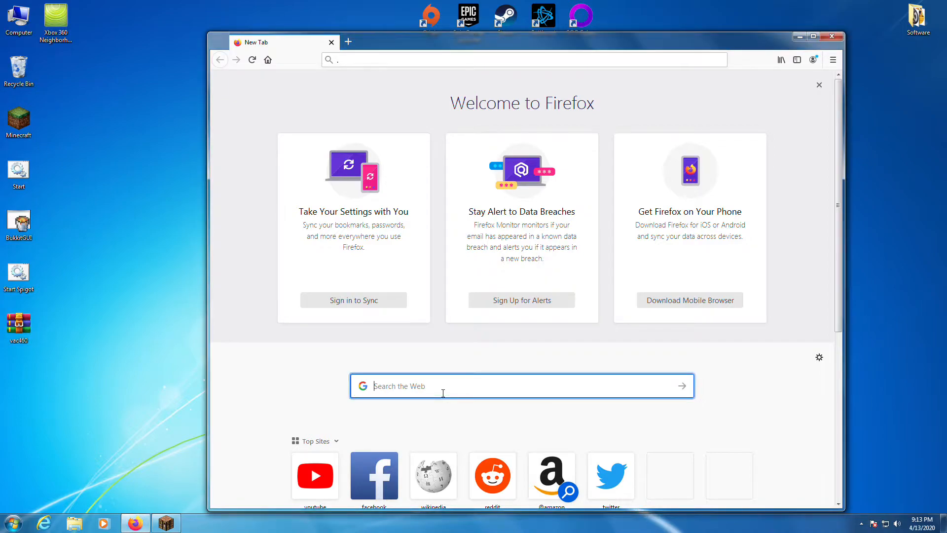
{"action": "type", "text": "virtu"}
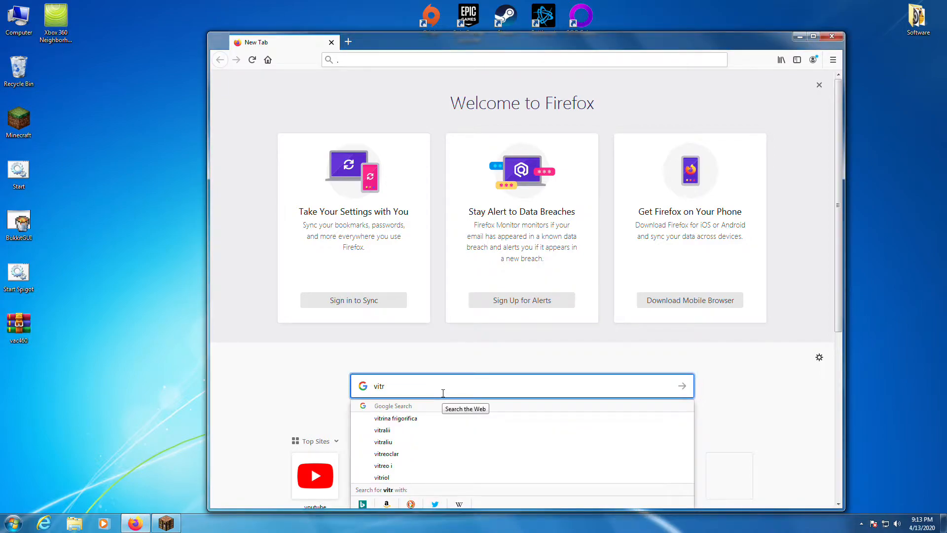
{"action": "type", "text": "al audio cable"}
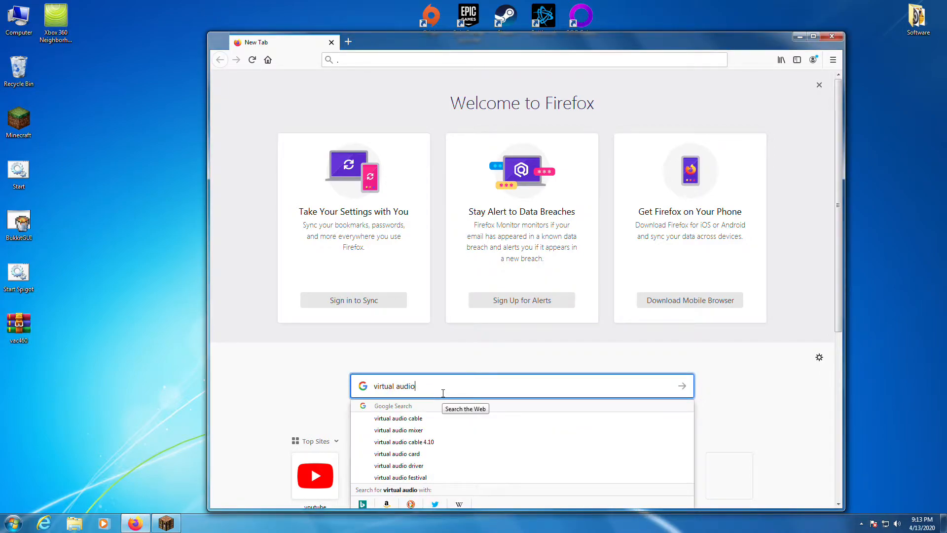
{"action": "key", "text": "Return"}
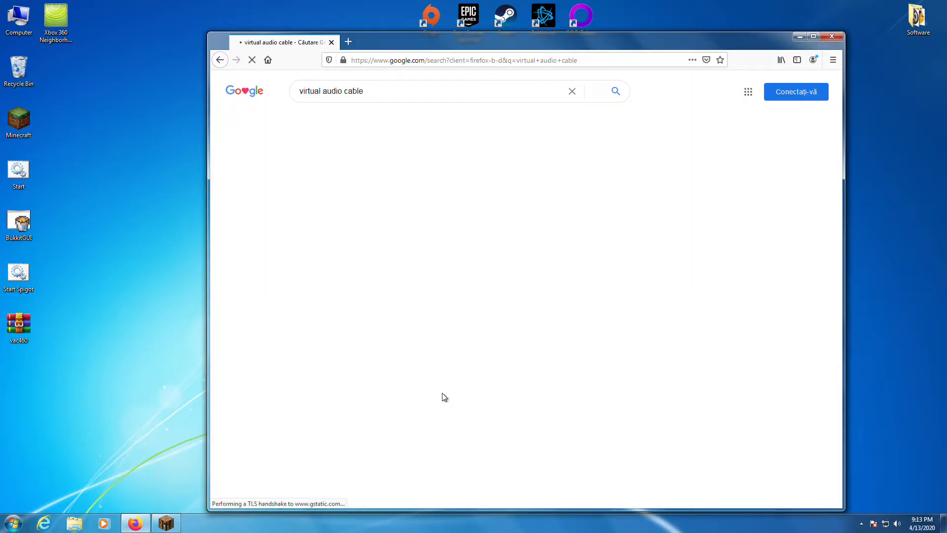
Open the Tom's Guide download page for Virtual Audio Cable 4.60 from the search results
{"action": "scroll", "coordinate": [393, 259], "scroll_direction": "down", "scroll_amount": 1}
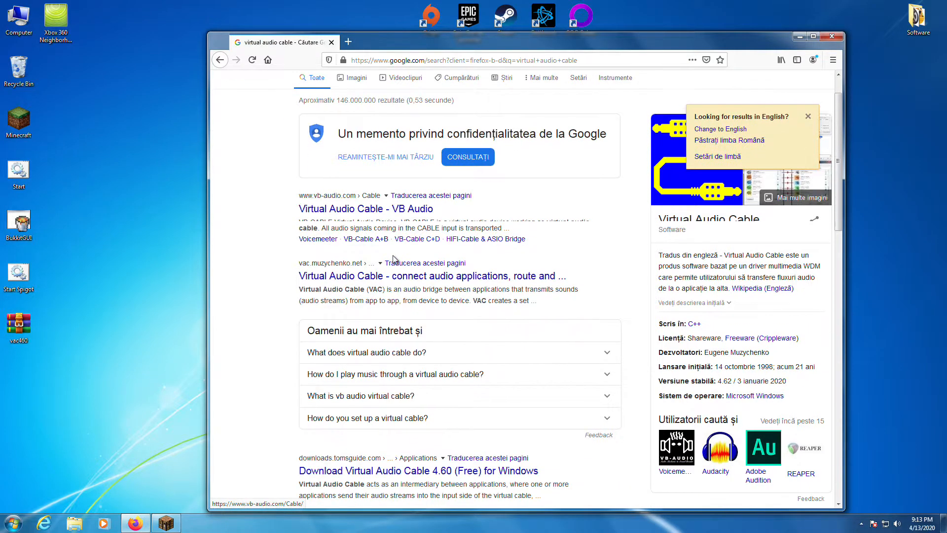
{"action": "scroll", "coordinate": [393, 258], "scroll_direction": "down", "scroll_amount": 5}
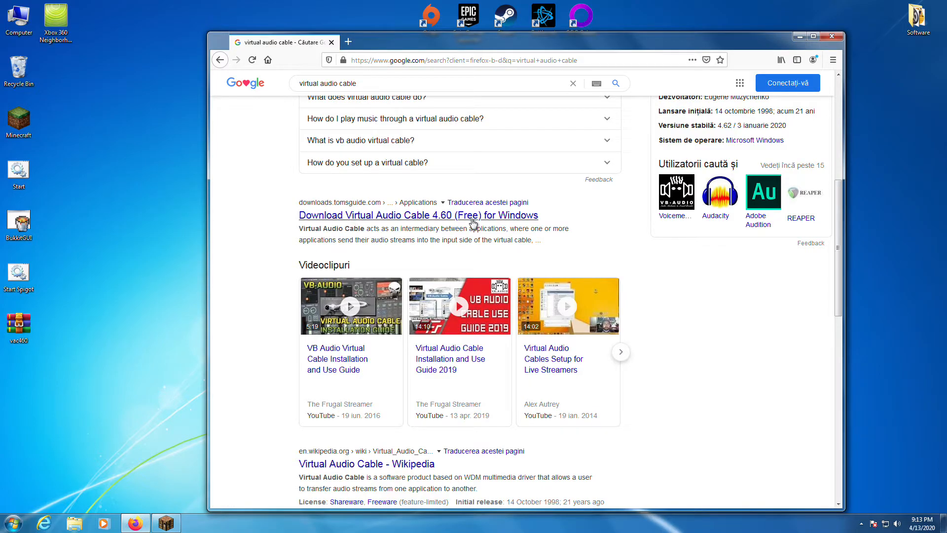
{"action": "left_click", "coordinate": [381, 218]}
Create a new text document on the desktop and name it "limk"
{"action": "right_click", "coordinate": [126, 315]}
{"action": "mouse_move", "coordinate": [192, 409]}
{"action": "left_click", "coordinate": [276, 489]}
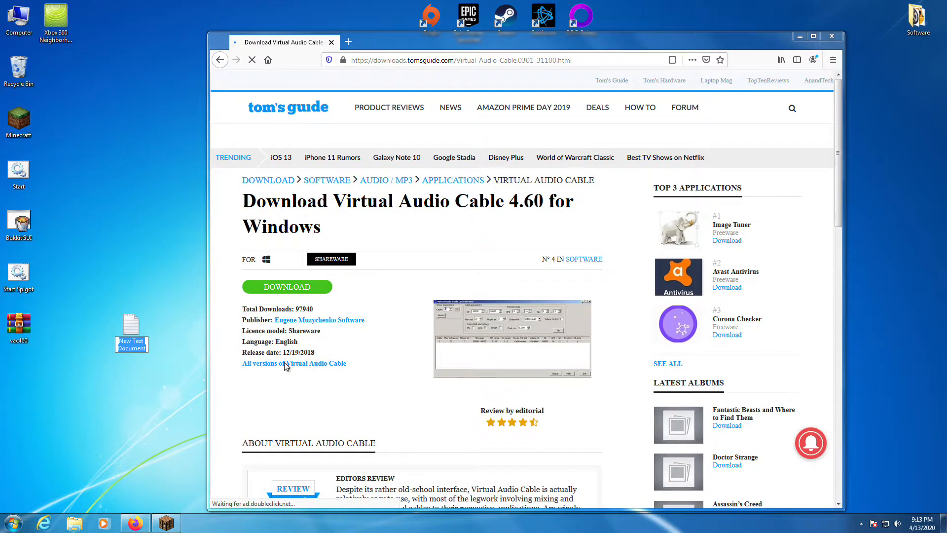
{"action": "type", "text": "l"}
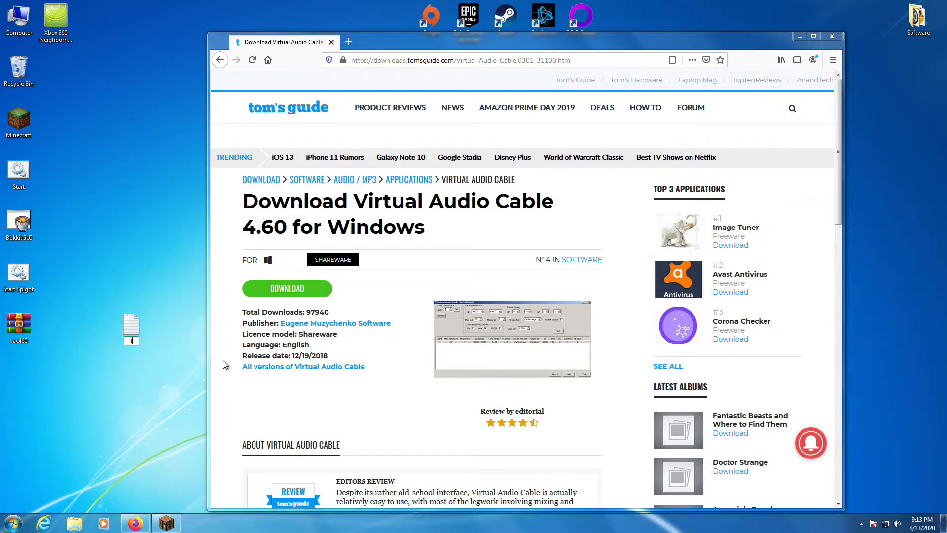
{"action": "type", "text": "imk"}
{"action": "key", "text": "Return"}
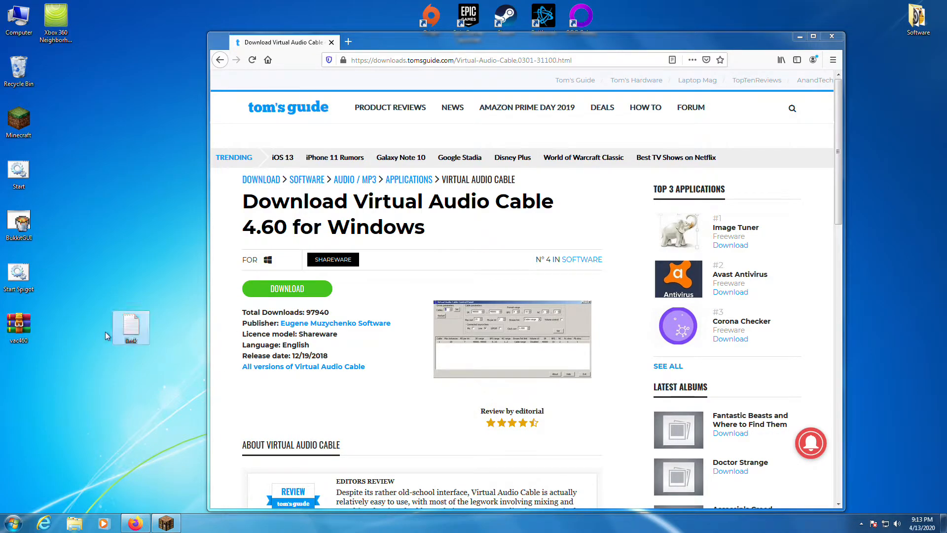
Copy the download page's web address into the limk text document, save the document and close it
{"action": "left_click", "coordinate": [379, 58]}
{"action": "key", "text": "ctrl+a"}
{"action": "key", "text": "ctrl+c"}
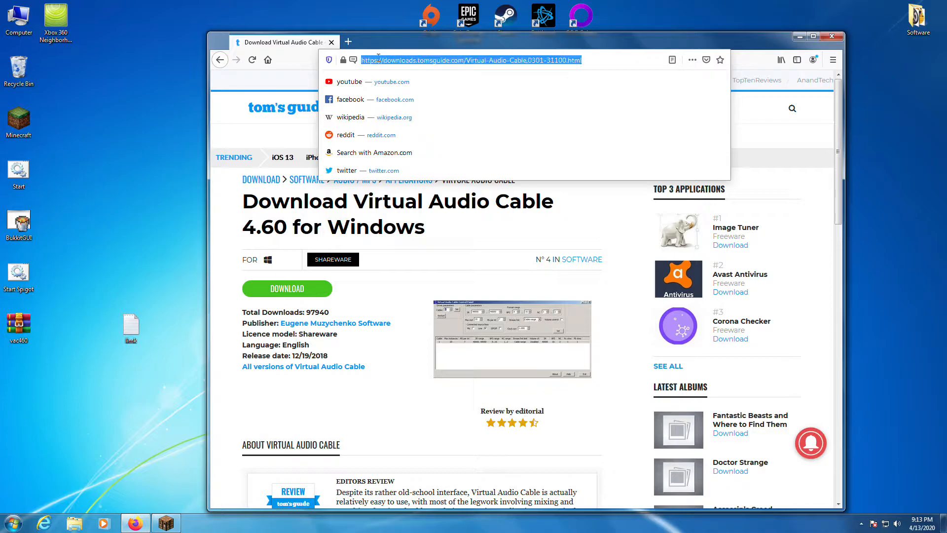
{"action": "double_click", "coordinate": [132, 325]}
{"action": "key", "text": "ctrl+v"}
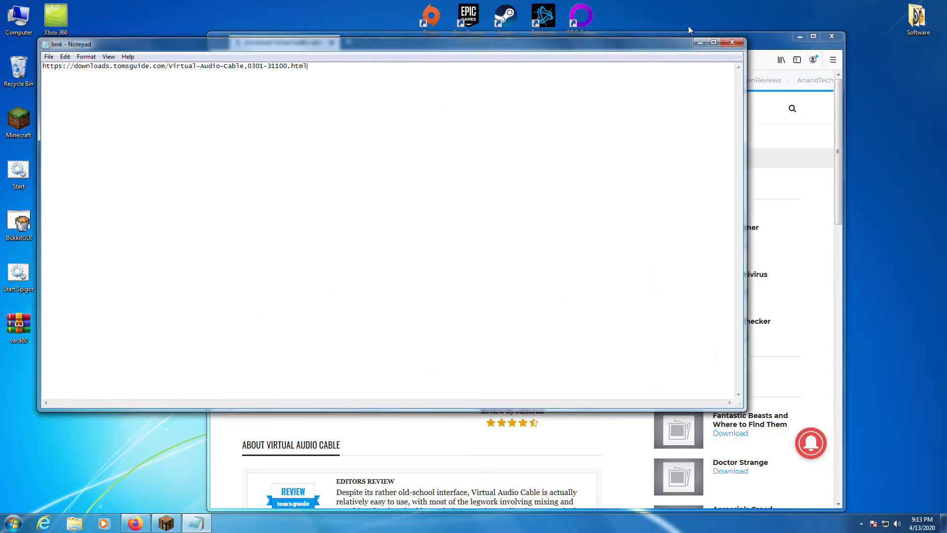
{"action": "left_click", "coordinate": [732, 42]}
{"action": "left_click", "coordinate": [461, 268]}
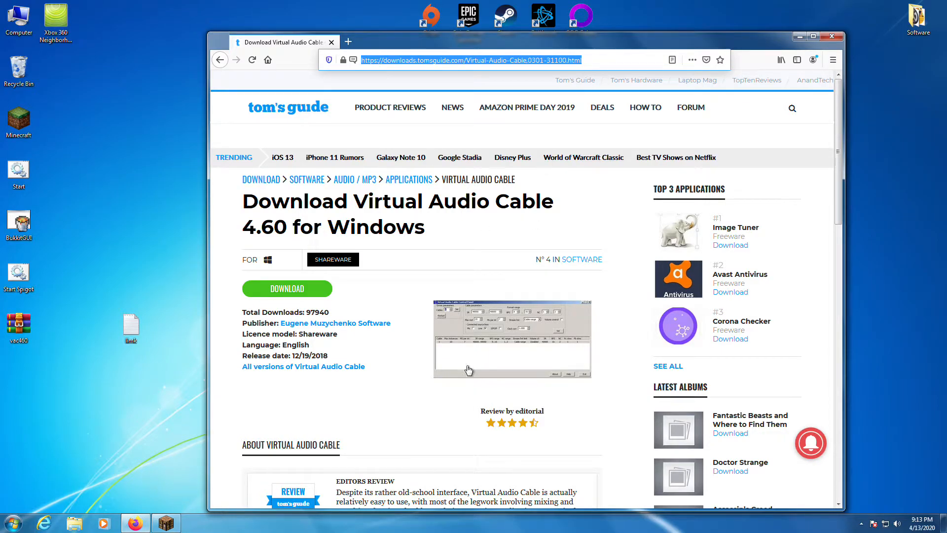
Open the vac460 archive on the desktop to view its setup files, and close it again
{"action": "left_click", "coordinate": [132, 326]}
{"action": "left_click", "coordinate": [19, 332]}
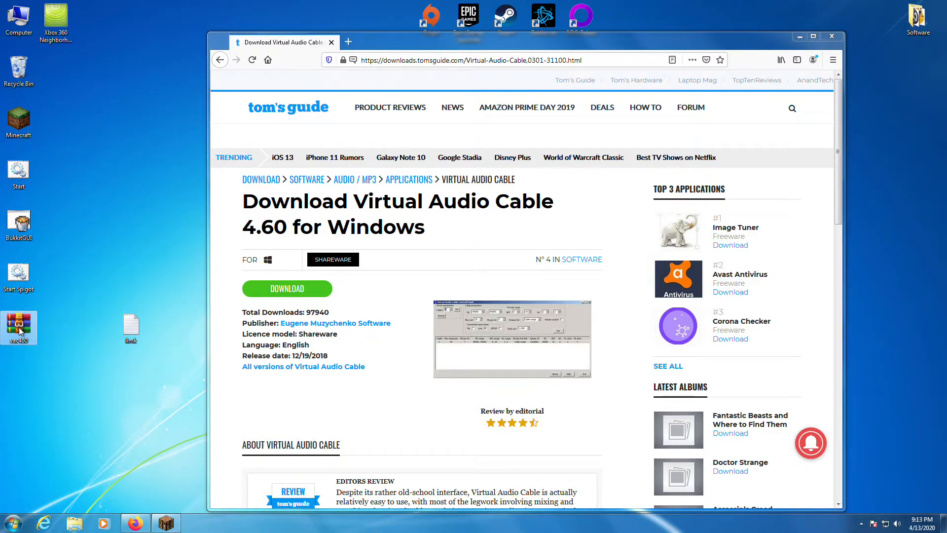
{"action": "double_click", "coordinate": [19, 332]}
{"action": "left_click", "coordinate": [672, 98]}
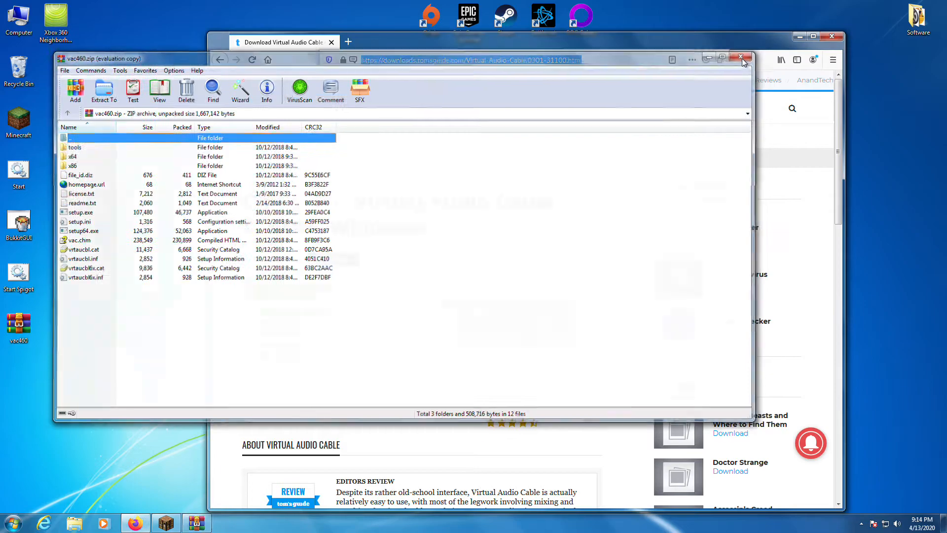
{"action": "left_click", "coordinate": [742, 57]}
Open the Virtual Audio Cable Control Panel
{"action": "key", "text": "super"}
{"action": "left_click", "coordinate": [87, 191]}
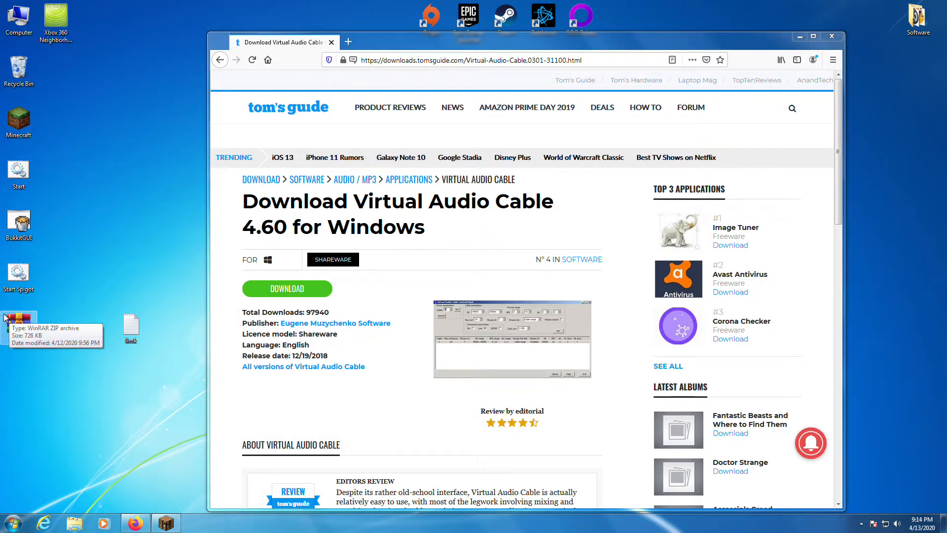
{"action": "key", "text": "super"}
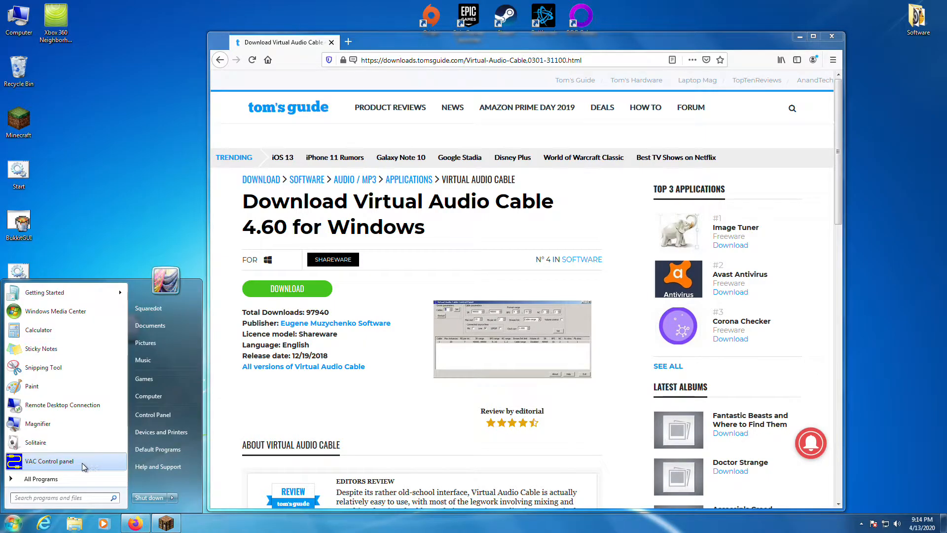
{"action": "left_click", "coordinate": [70, 466]}
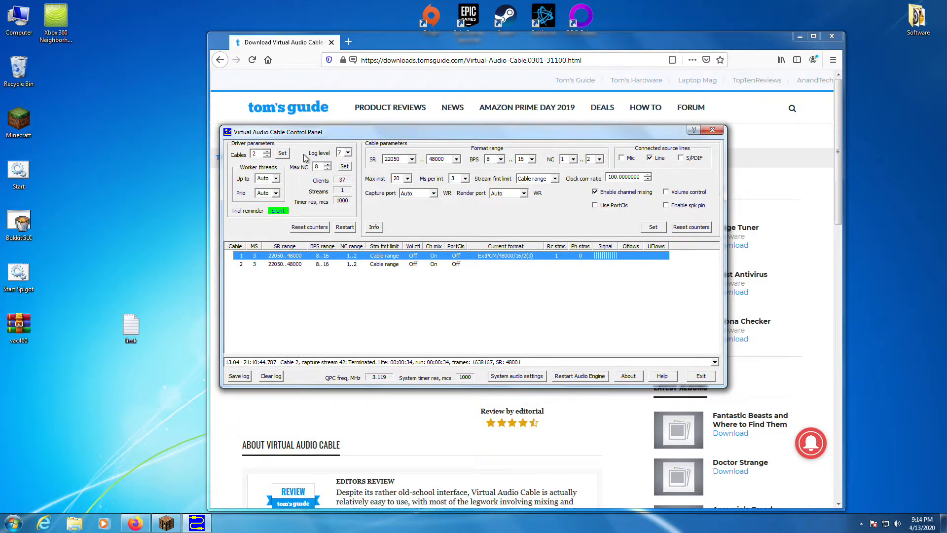
Examine the cable count and the parameters of cables 2 and 1, and exit the control panel
{"action": "double_click", "coordinate": [263, 153]}
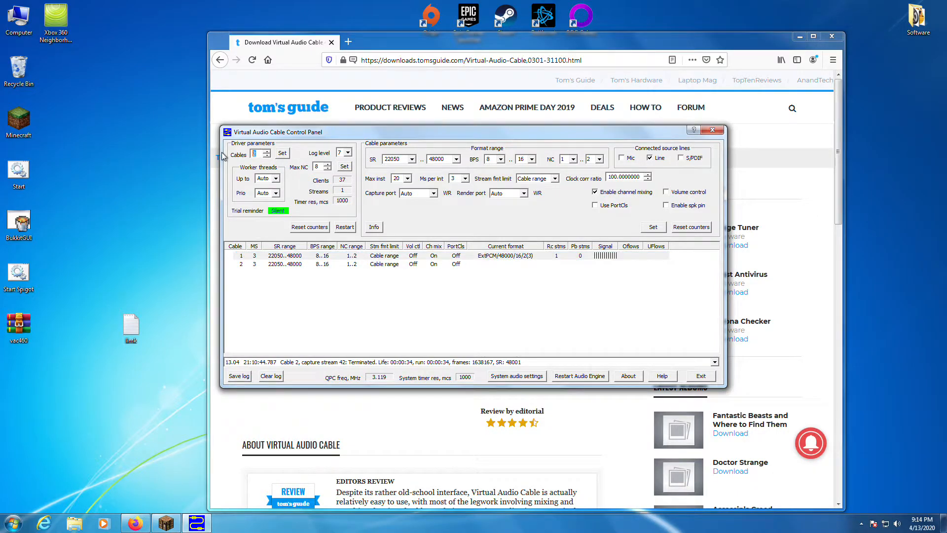
{"action": "left_click", "coordinate": [346, 264]}
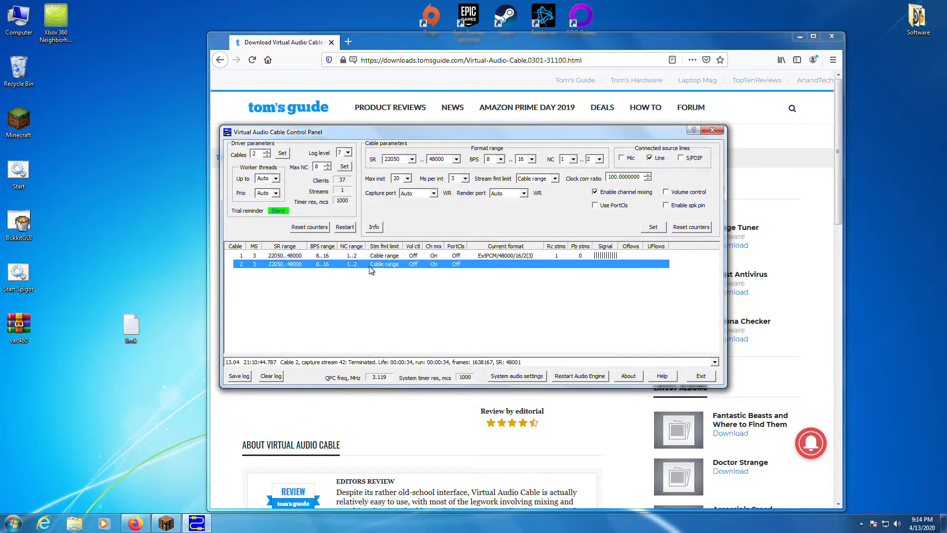
{"action": "left_click", "coordinate": [411, 257]}
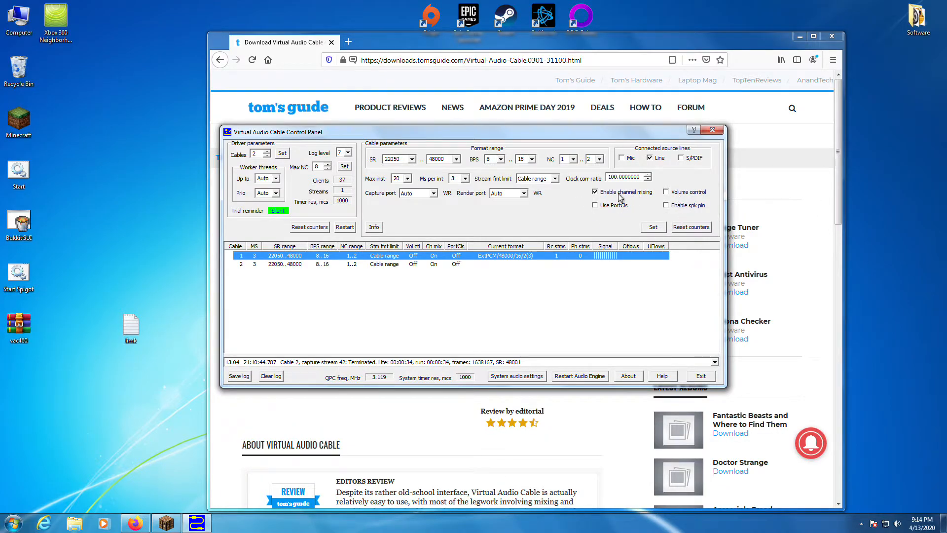
{"action": "left_click", "coordinate": [667, 191]}
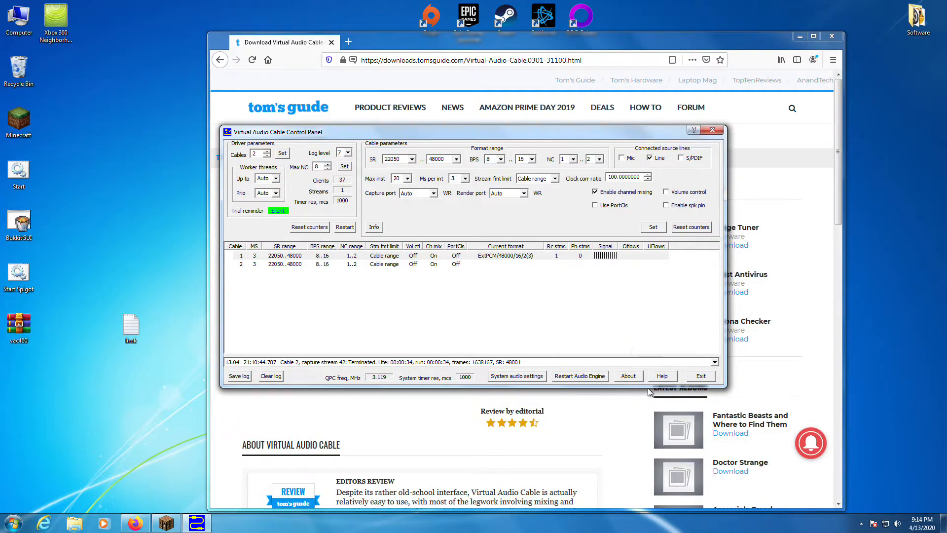
{"action": "left_click", "coordinate": [704, 375]}
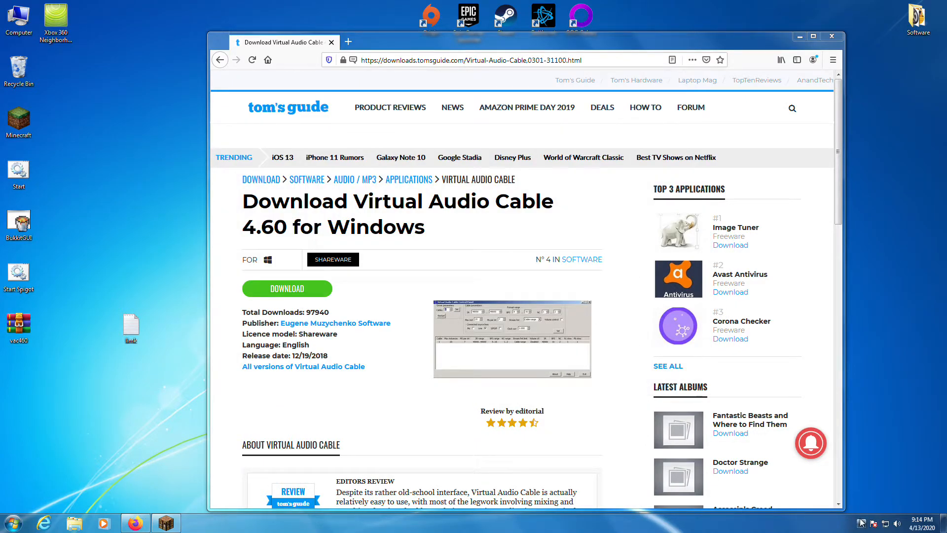
Bring up the window of the Audio Repeater that is already running in the background
{"action": "left_click", "coordinate": [861, 524]}
{"action": "left_click", "coordinate": [845, 473]}
Launch a second Audio Repeater (MME) instance from the Virtual Audio Cable programs, move it beside the running one and close it
{"action": "left_click", "coordinate": [13, 523]}
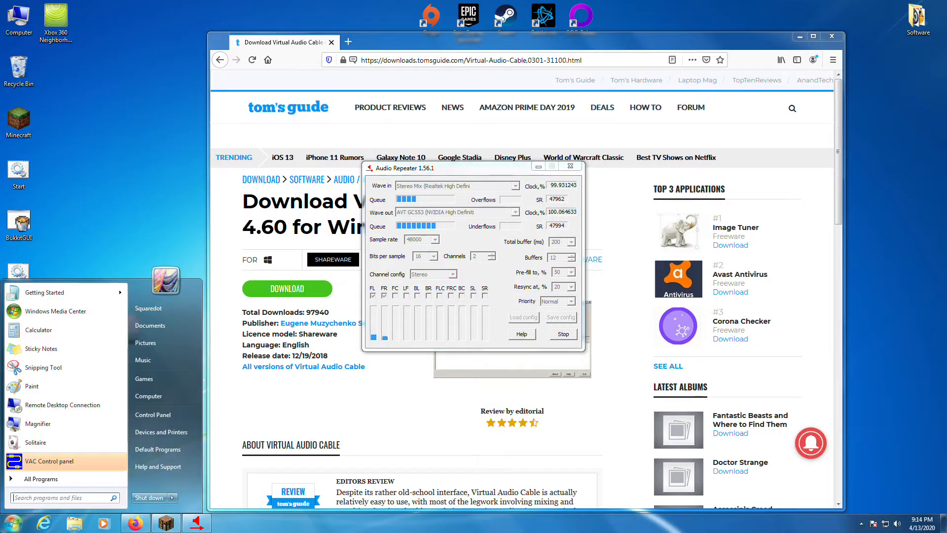
{"action": "left_click", "coordinate": [49, 479]}
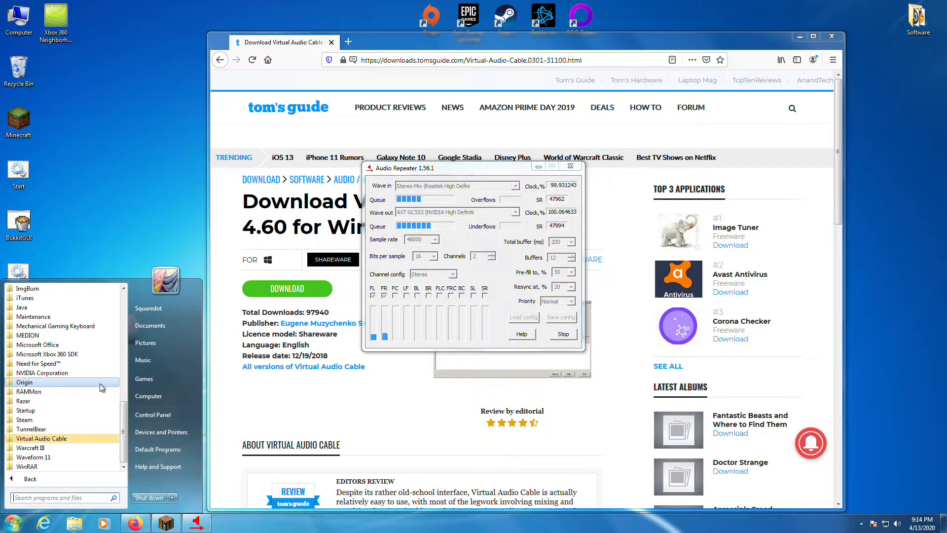
{"action": "left_click", "coordinate": [79, 391]}
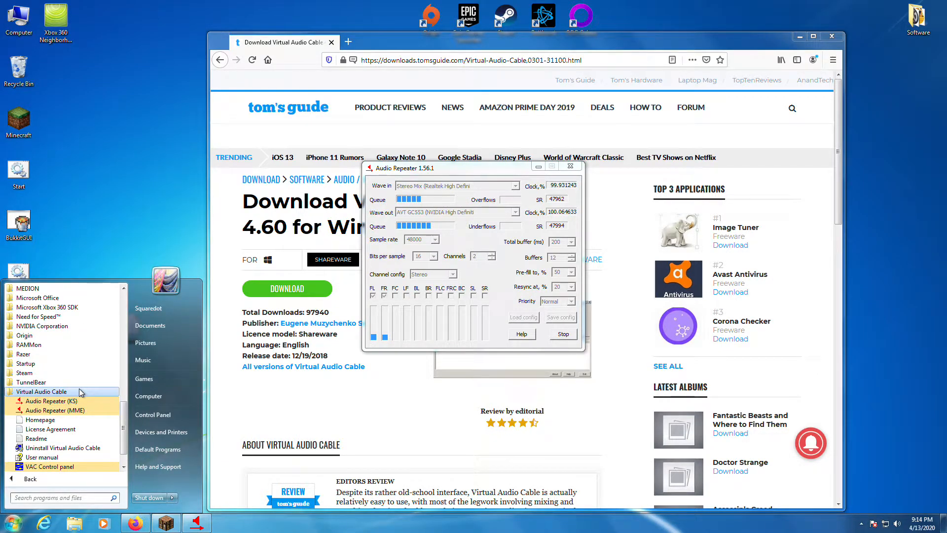
{"action": "left_click", "coordinate": [61, 411]}
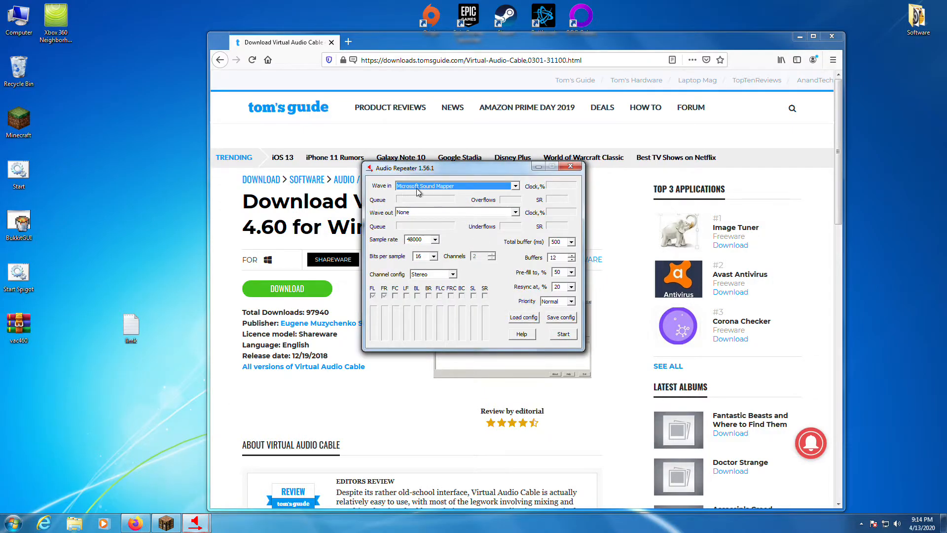
{"action": "left_click_drag", "start_coordinate": [436, 168], "coordinate": [167, 187]}
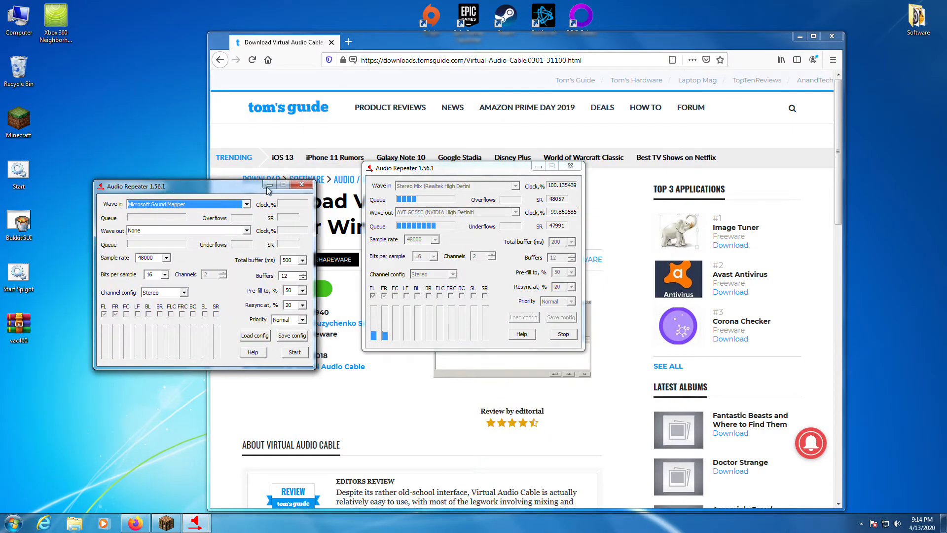
{"action": "left_click", "coordinate": [300, 185]}
Move the running Audio Repeater window aside and open the list of Windows playback devices
{"action": "left_click_drag", "start_coordinate": [468, 173], "coordinate": [199, 178]}
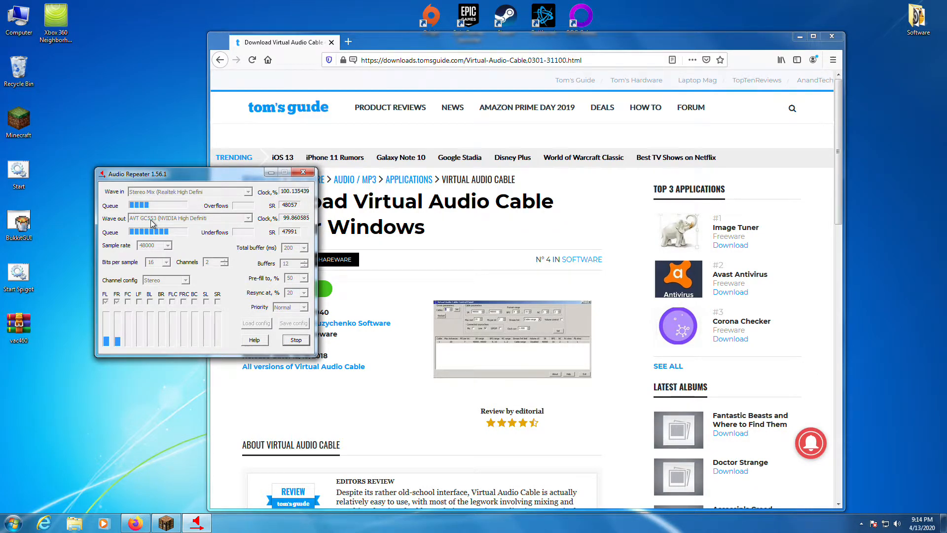
{"action": "right_click", "coordinate": [897, 524]}
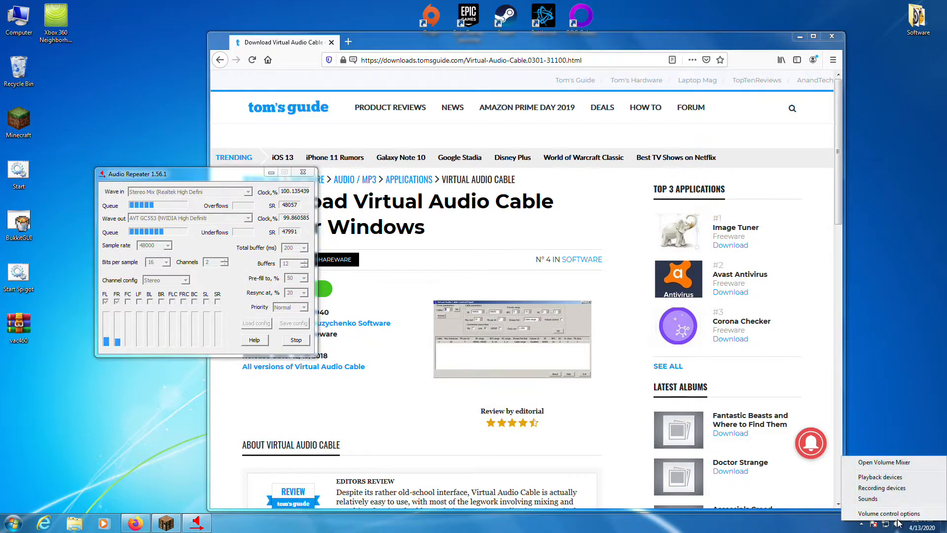
{"action": "left_click", "coordinate": [889, 478]}
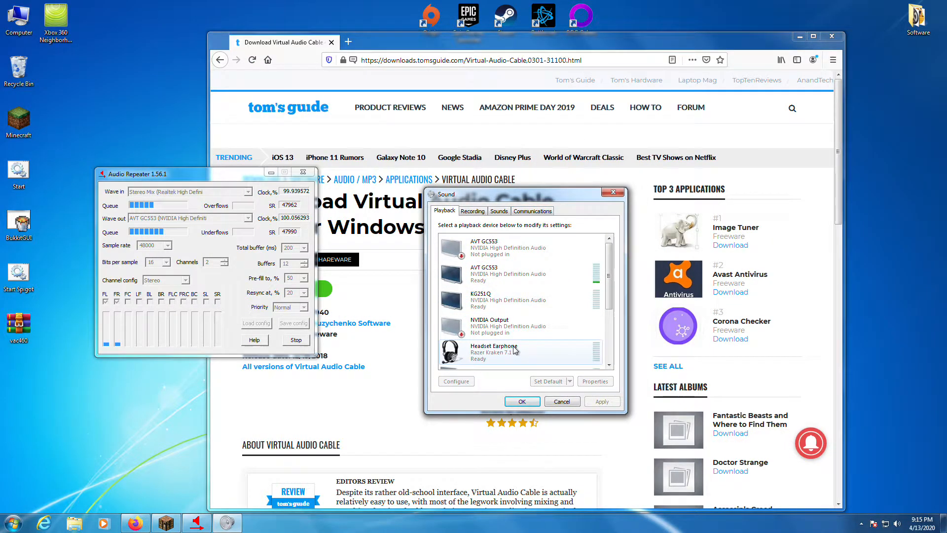
Point out the Headset Earphone playback device, view the general properties of the Stereo Mix recording device and cancel them
{"action": "left_click", "coordinate": [497, 356]}
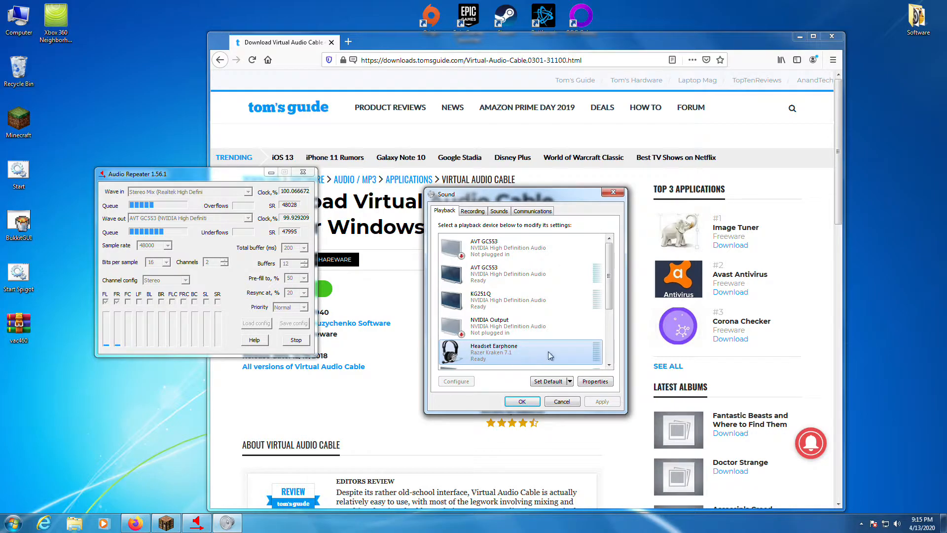
{"action": "scroll", "coordinate": [493, 306], "scroll_direction": "down", "scroll_amount": 3}
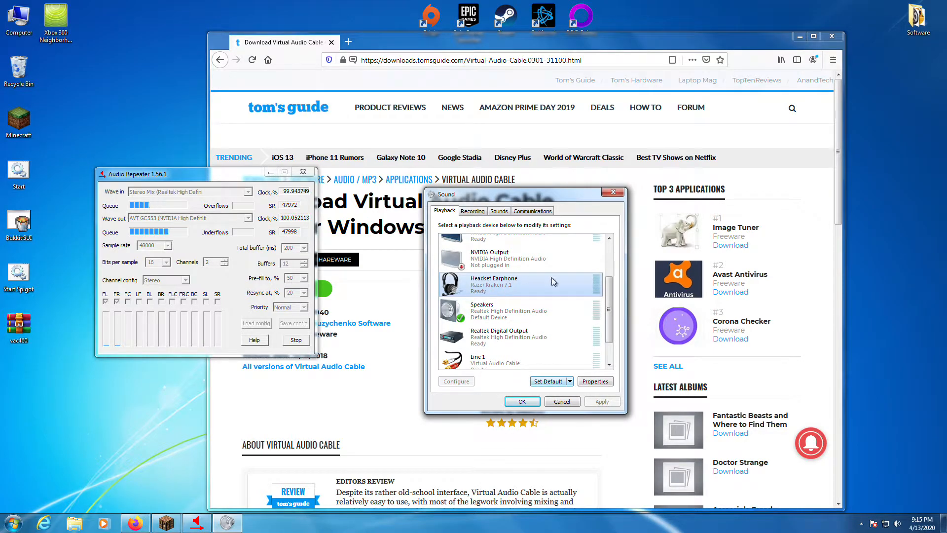
{"action": "left_click", "coordinate": [467, 213]}
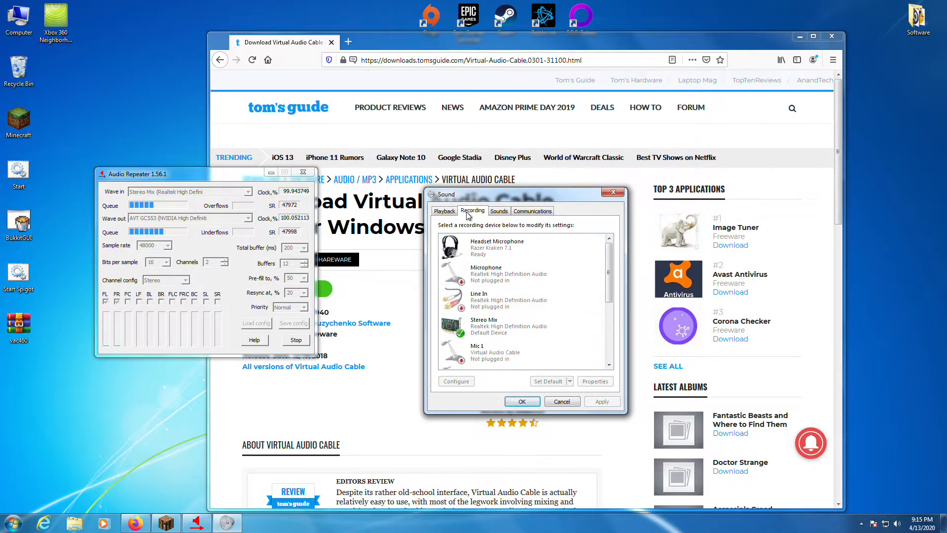
{"action": "double_click", "coordinate": [489, 325]}
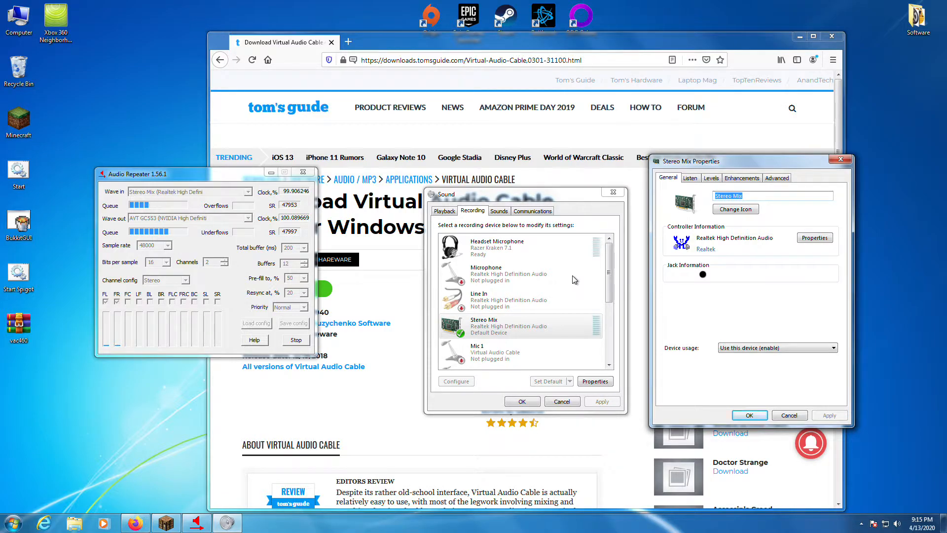
{"action": "left_click", "coordinate": [449, 214]}
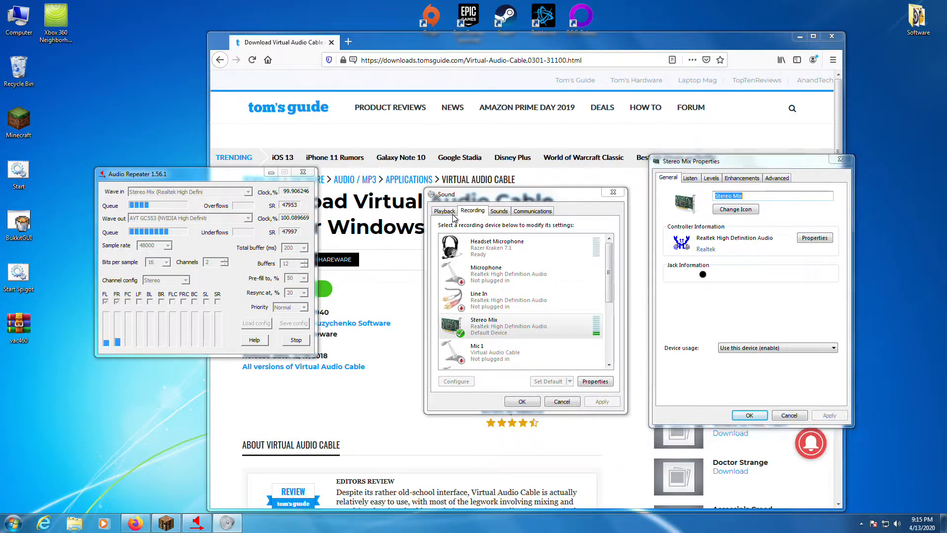
{"action": "left_click", "coordinate": [791, 414]}
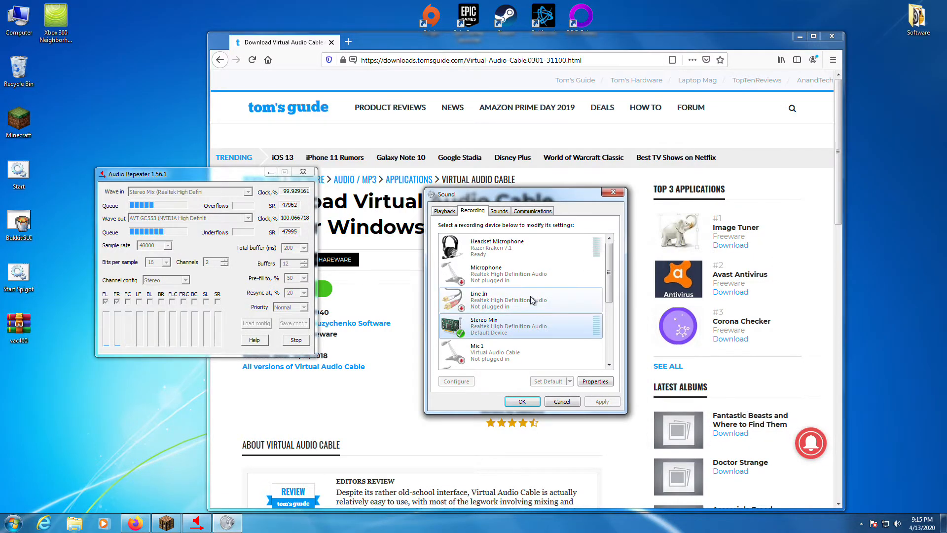
Review the KG251Q, AVT GC553 and Realtek Speakers entries in the list of playback devices
{"action": "left_click", "coordinate": [451, 213]}
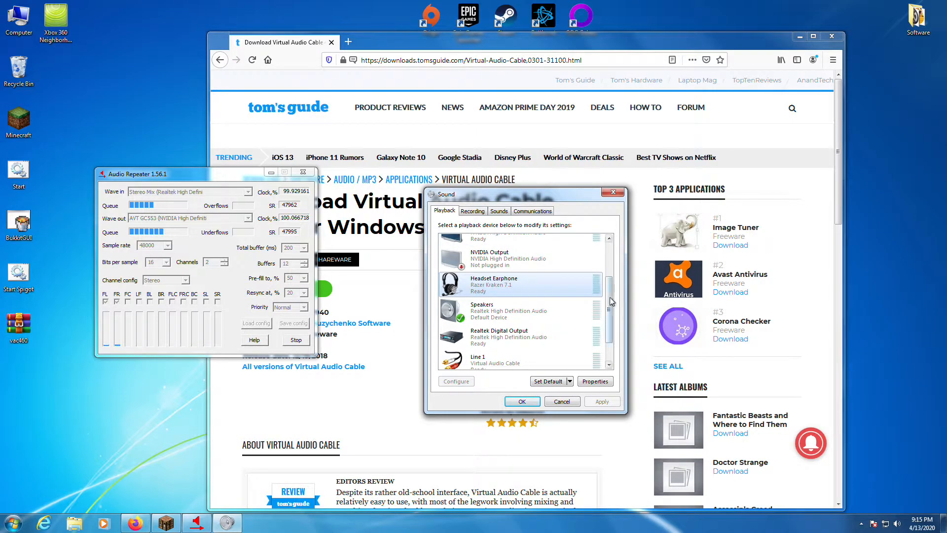
{"action": "scroll", "coordinate": [488, 288], "scroll_direction": "up", "scroll_amount": 3}
{"action": "left_click", "coordinate": [487, 285]}
{"action": "left_click", "coordinate": [495, 292]}
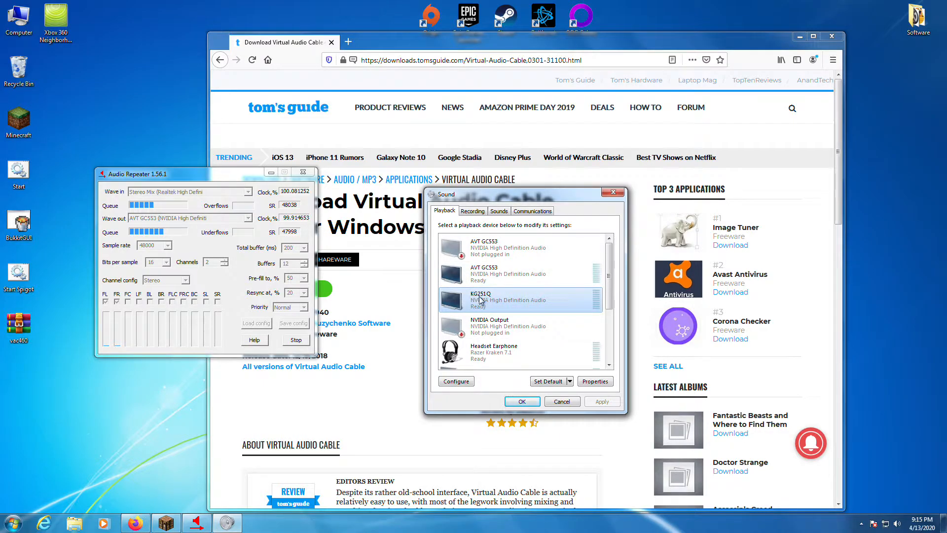
{"action": "left_click", "coordinate": [474, 280]}
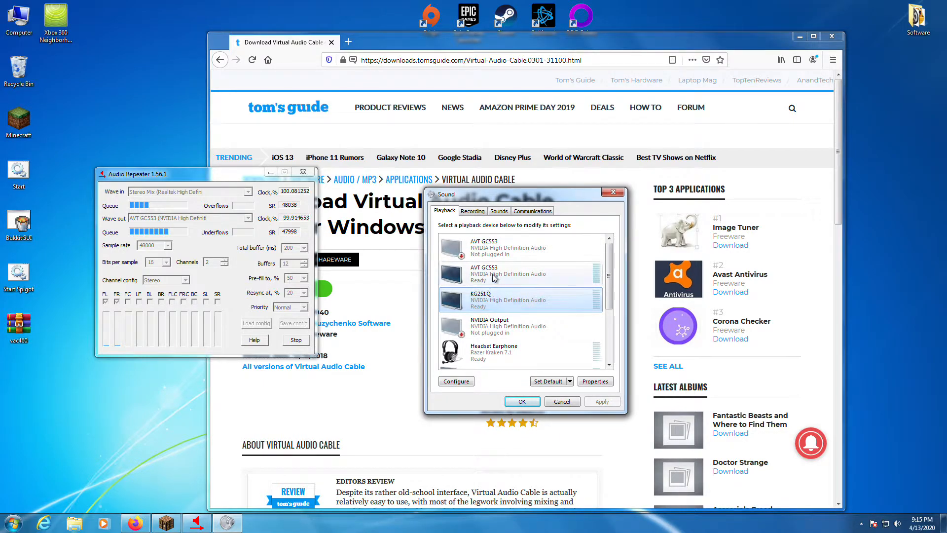
{"action": "left_click_drag", "start_coordinate": [610, 302], "coordinate": [610, 350]}
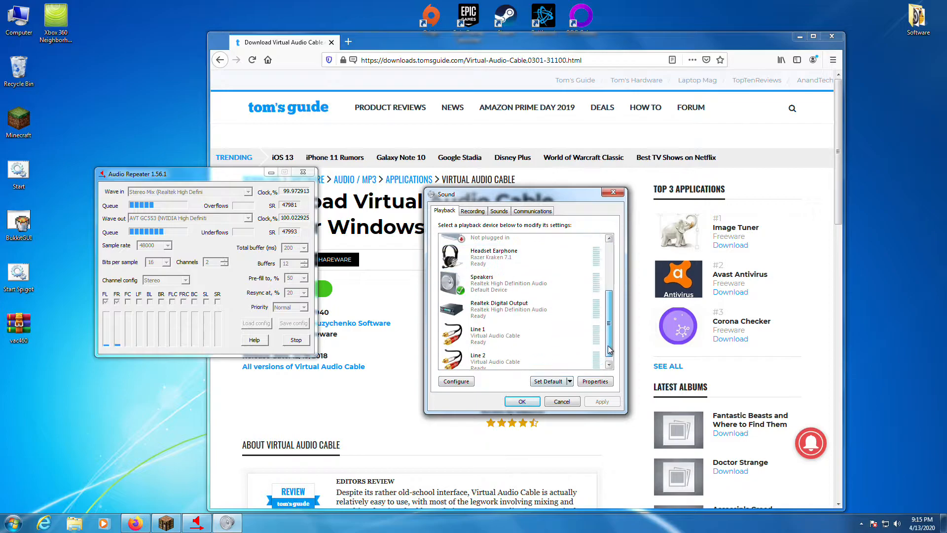
{"action": "left_click", "coordinate": [573, 284]}
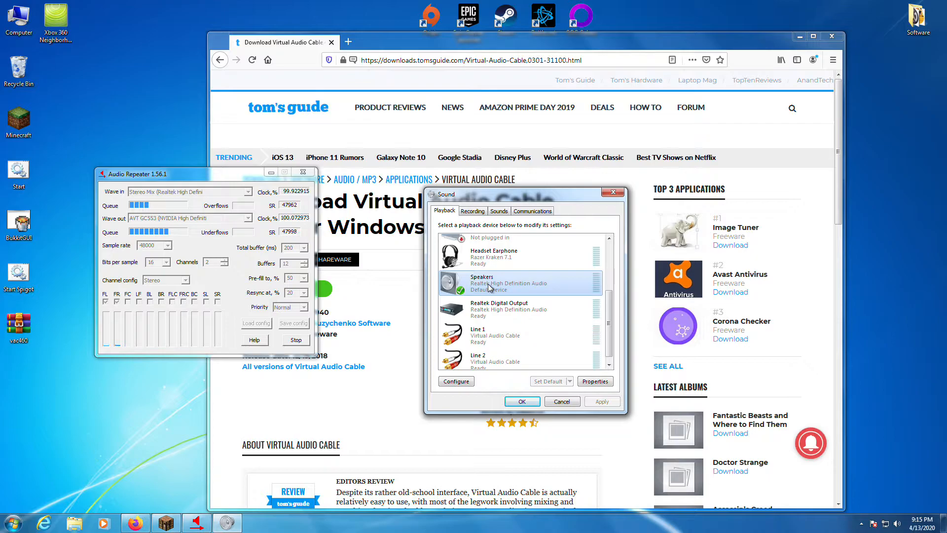
Inspect the Listen settings of the Stereo Mix recording device and its playback device choices, leaving them unchanged
{"action": "left_click", "coordinate": [486, 214]}
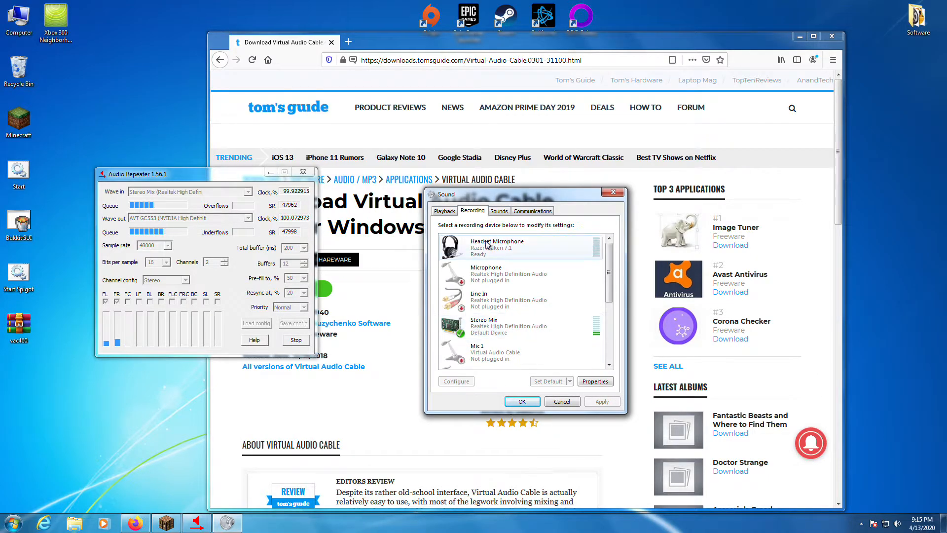
{"action": "left_click", "coordinate": [444, 212]}
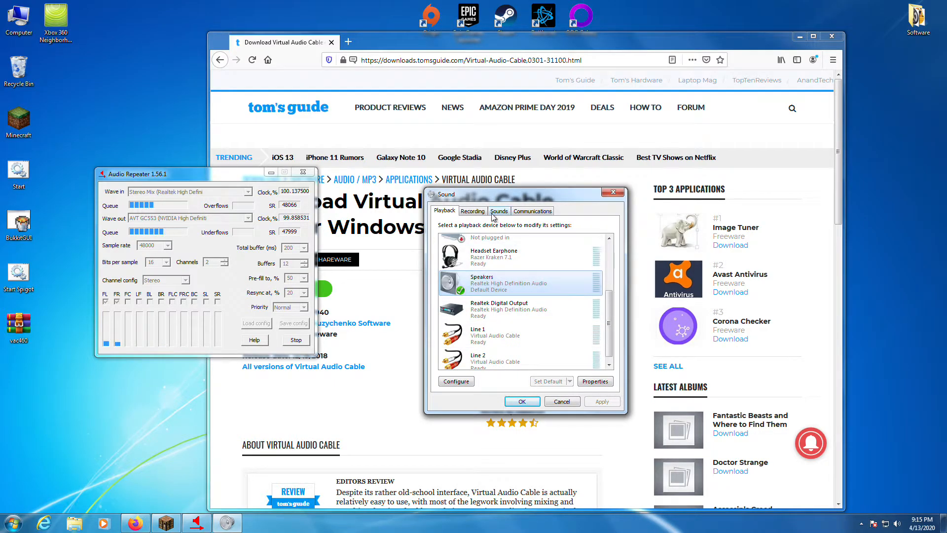
{"action": "left_click", "coordinate": [472, 211]}
{"action": "double_click", "coordinate": [496, 260]}
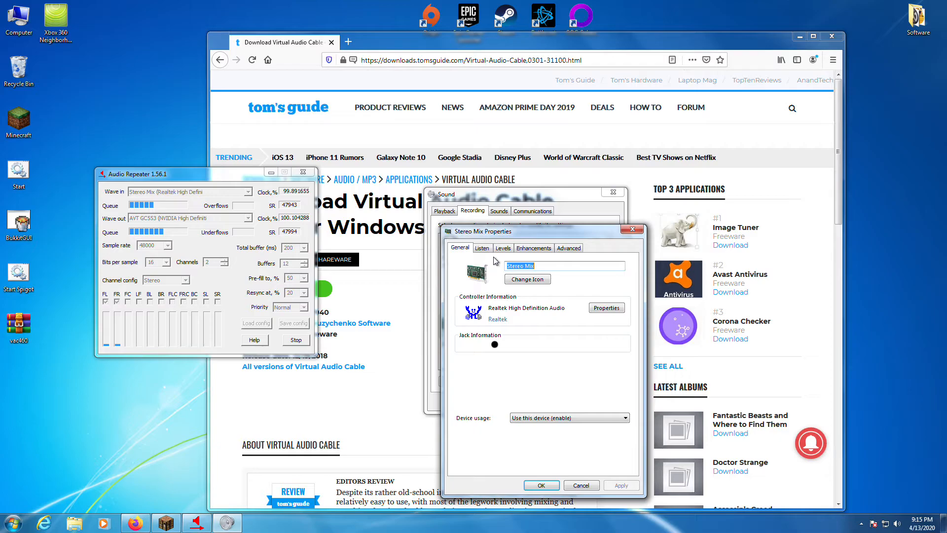
{"action": "left_click", "coordinate": [482, 248]}
{"action": "left_click_drag", "start_coordinate": [517, 236], "coordinate": [706, 181]}
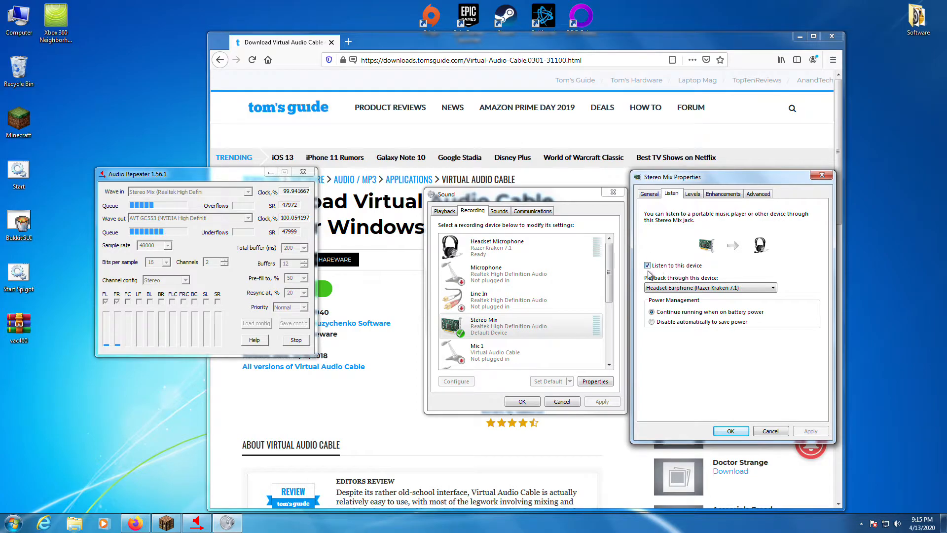
{"action": "left_click", "coordinate": [719, 287]}
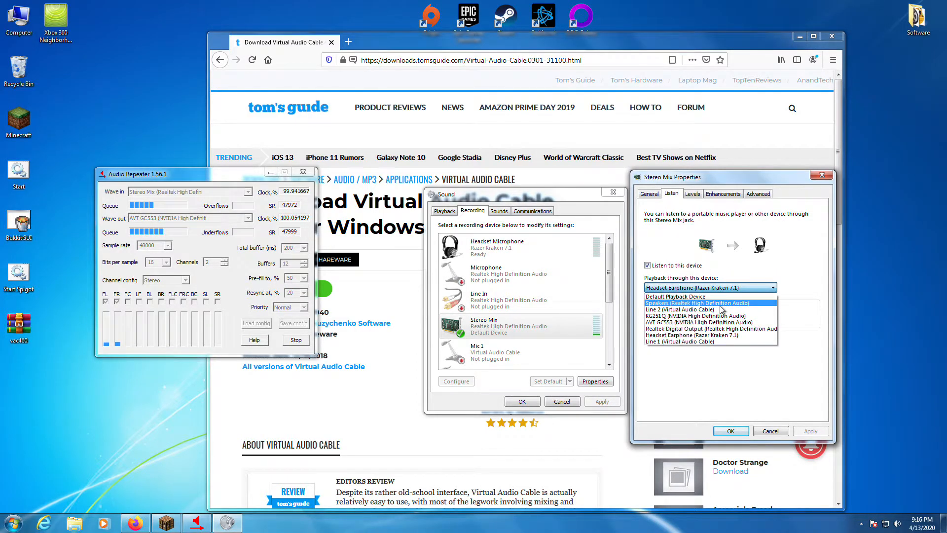
{"action": "left_click", "coordinate": [684, 288]}
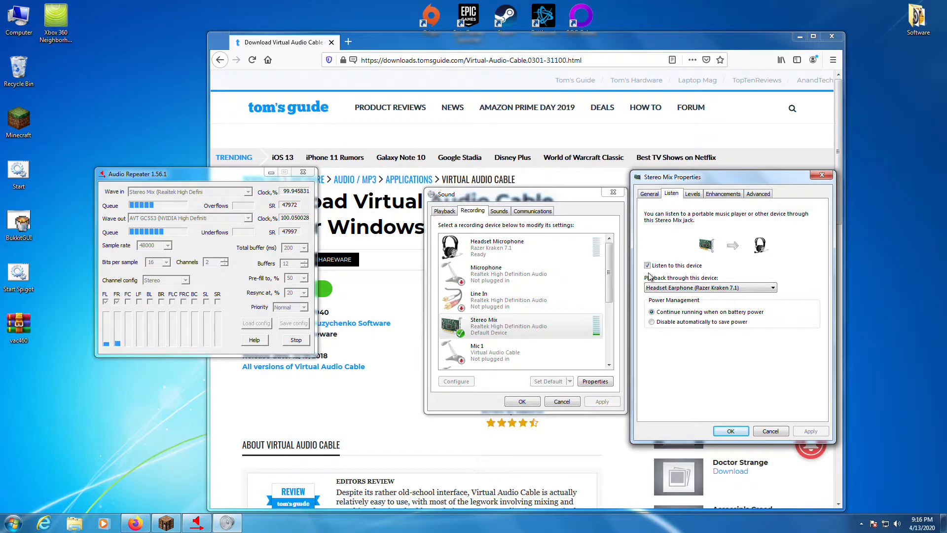
{"action": "left_click", "coordinate": [772, 432]}
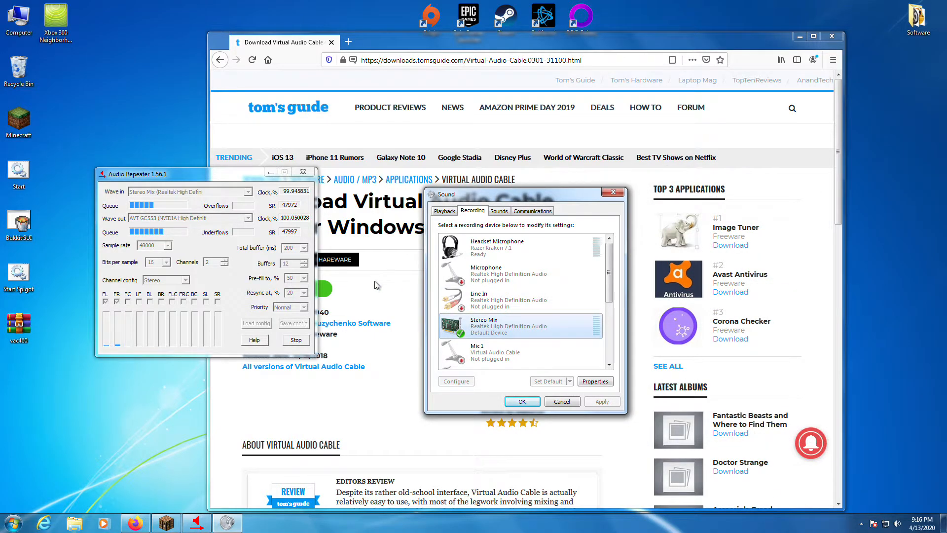
Place the Audio Repeater window directly beside the Sound dialog and look over the playback and recording device lists
{"action": "left_click", "coordinate": [249, 176]}
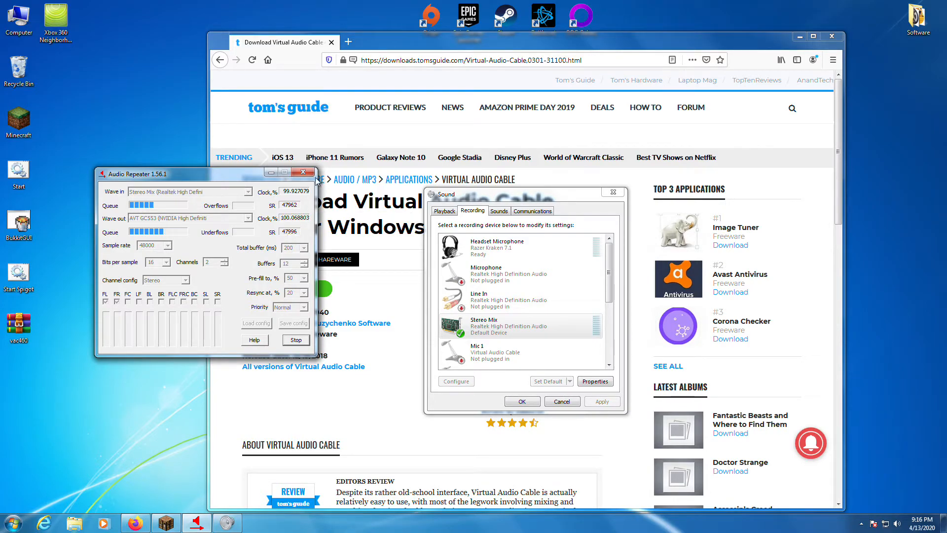
{"action": "left_click_drag", "start_coordinate": [229, 176], "coordinate": [335, 215]}
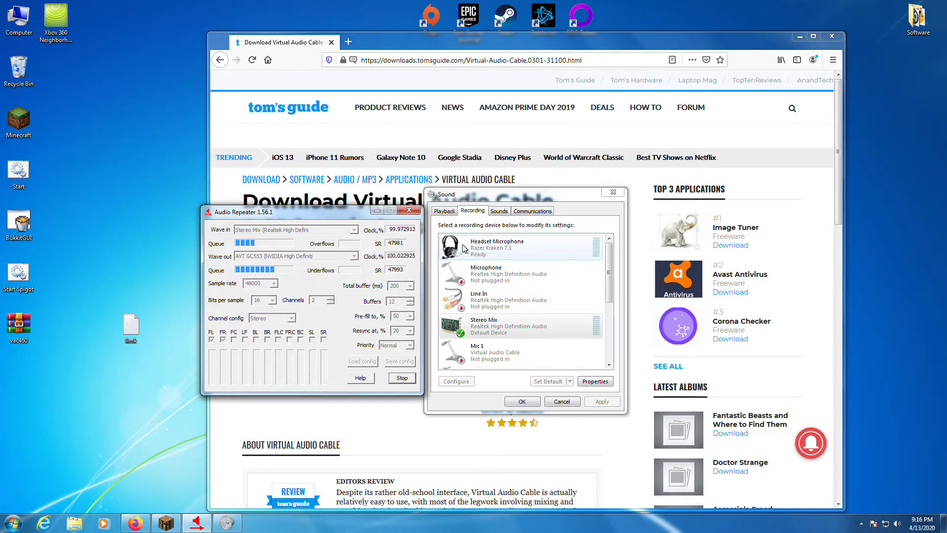
{"action": "left_click", "coordinate": [450, 211]}
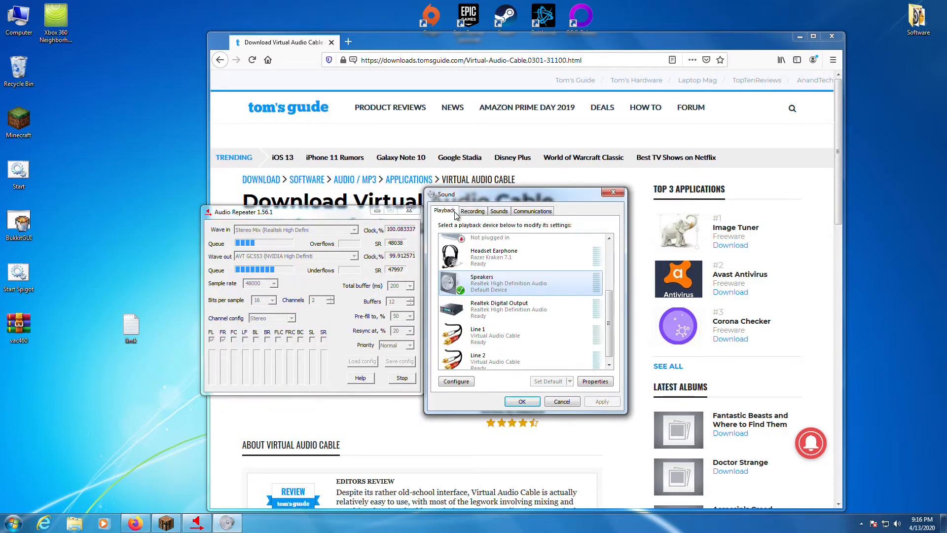
{"action": "left_click", "coordinate": [465, 216]}
{"action": "left_click", "coordinate": [456, 212]}
{"action": "left_click", "coordinate": [471, 215]}
{"action": "left_click", "coordinate": [446, 211]}
{"action": "left_click", "coordinate": [302, 285]}
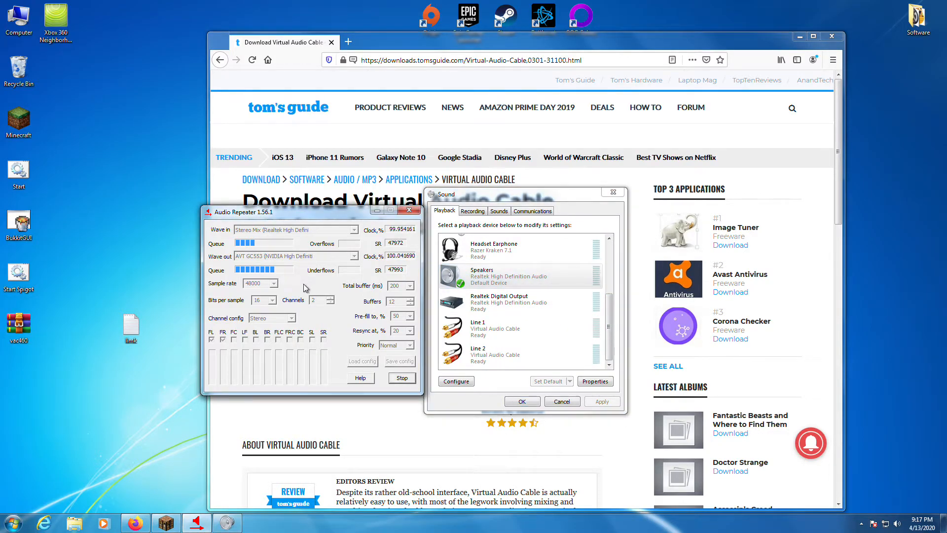
Point out AVT GC553 among the playback devices and Stereo Mix among the recording devices
{"action": "left_click", "coordinate": [450, 210]}
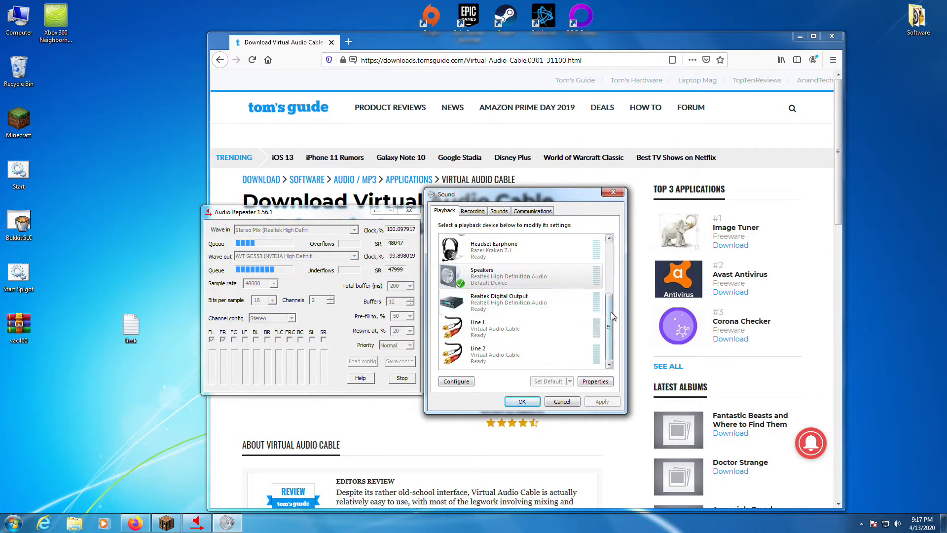
{"action": "scroll", "coordinate": [611, 312], "scroll_direction": "up", "scroll_amount": 3}
{"action": "left_click", "coordinate": [492, 276]}
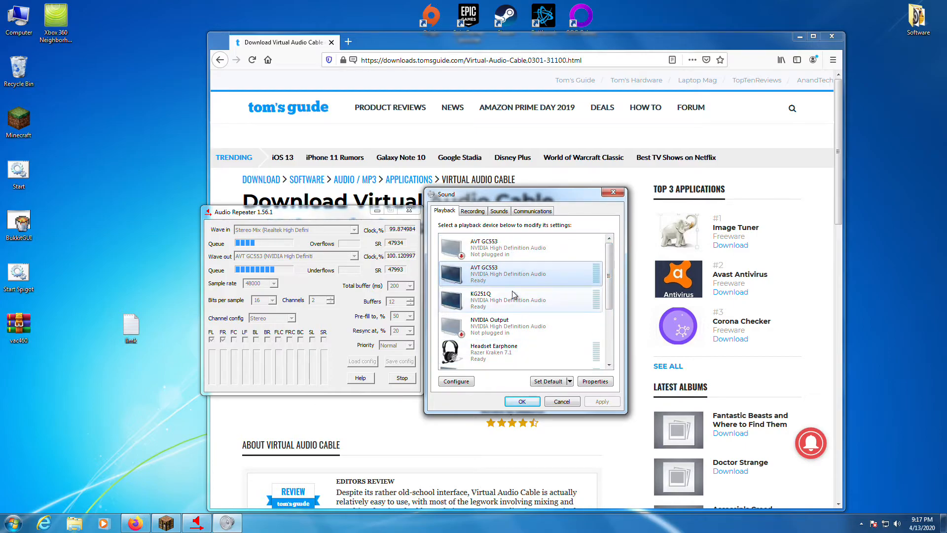
{"action": "left_click", "coordinate": [479, 211]}
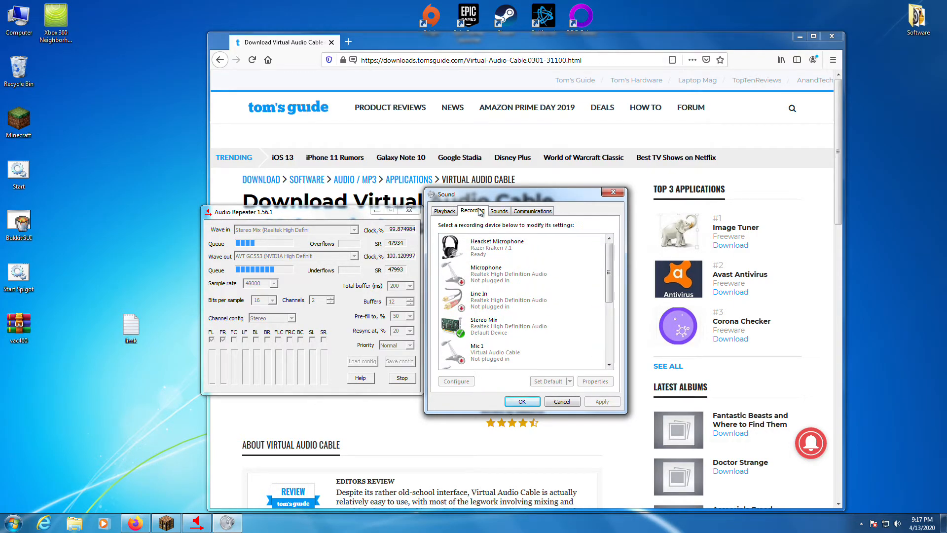
{"action": "left_click", "coordinate": [555, 321]}
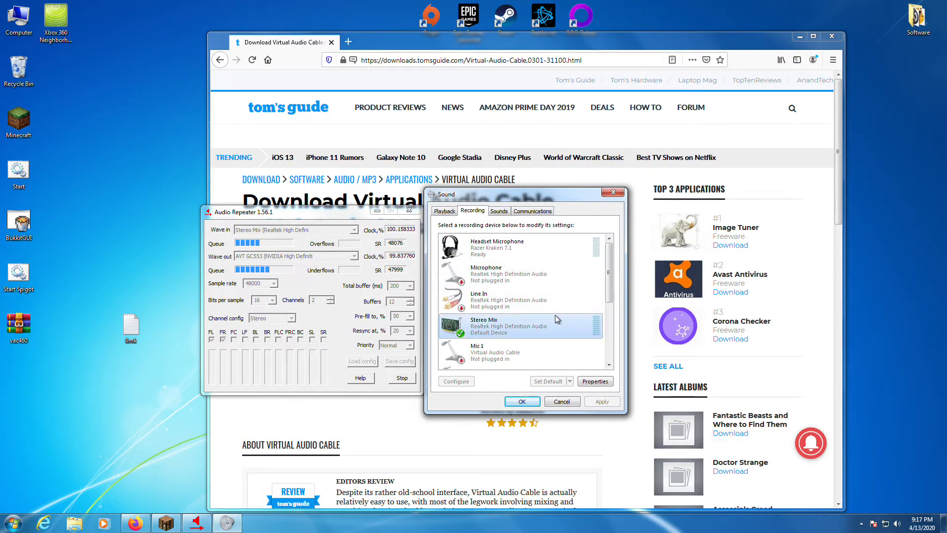
Compare the playback devices and the Stereo Mix recording device with the Audio Repeater's wave in and wave out settings
{"action": "left_click", "coordinate": [444, 212]}
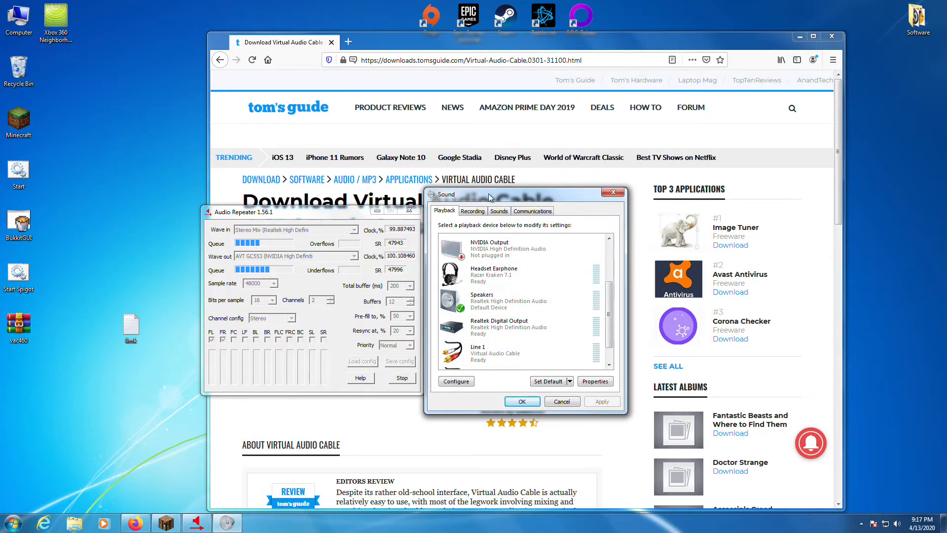
{"action": "left_click", "coordinate": [473, 211]}
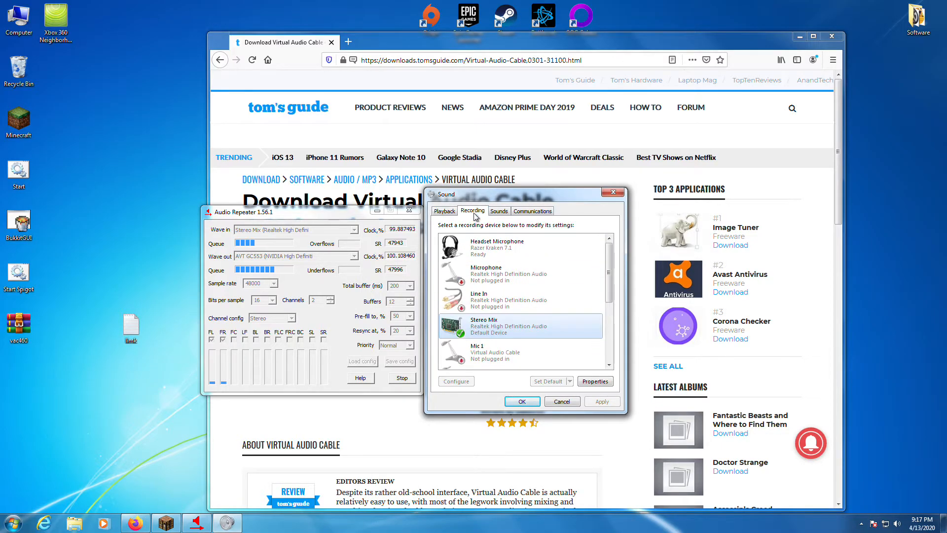
{"action": "left_click", "coordinate": [444, 210]}
{"action": "left_click_drag", "start_coordinate": [609, 300], "coordinate": [423, 330]}
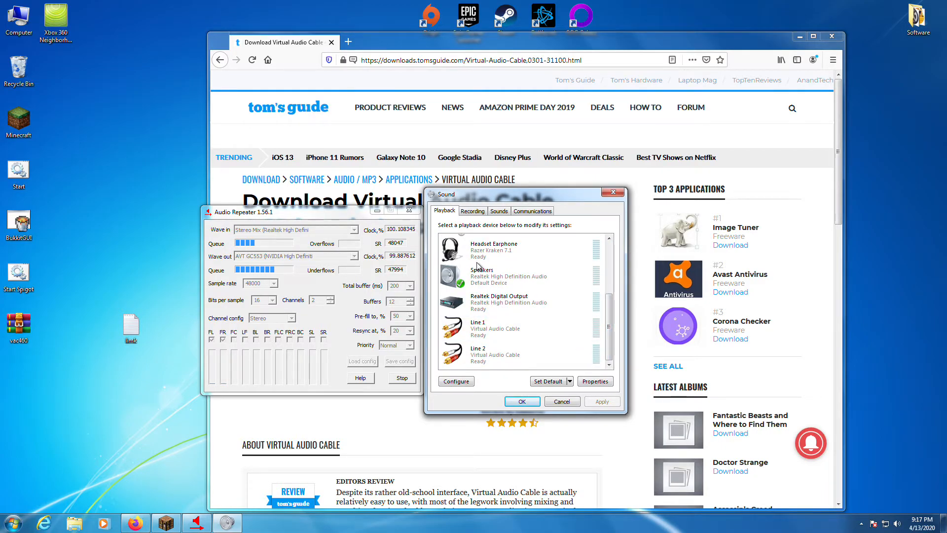
{"action": "left_click", "coordinate": [473, 211]}
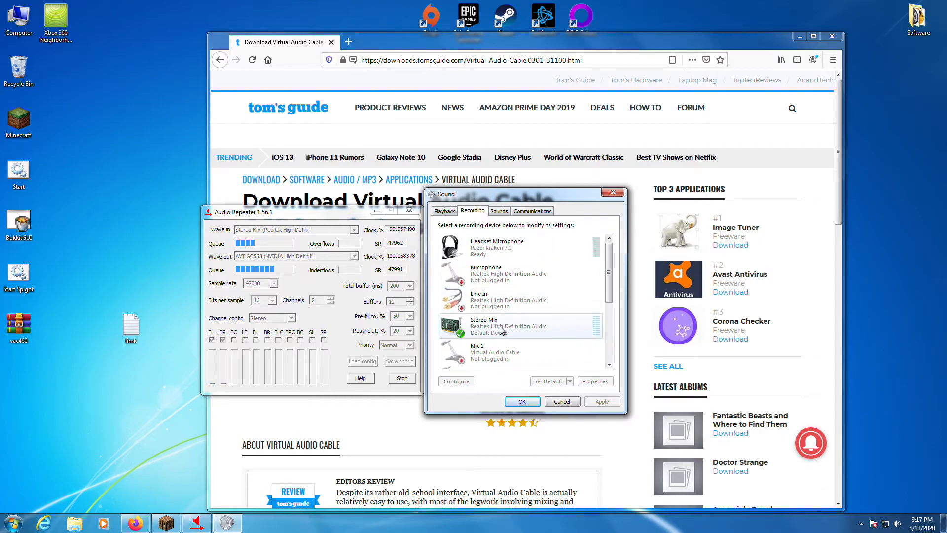
{"action": "left_click", "coordinate": [467, 337]}
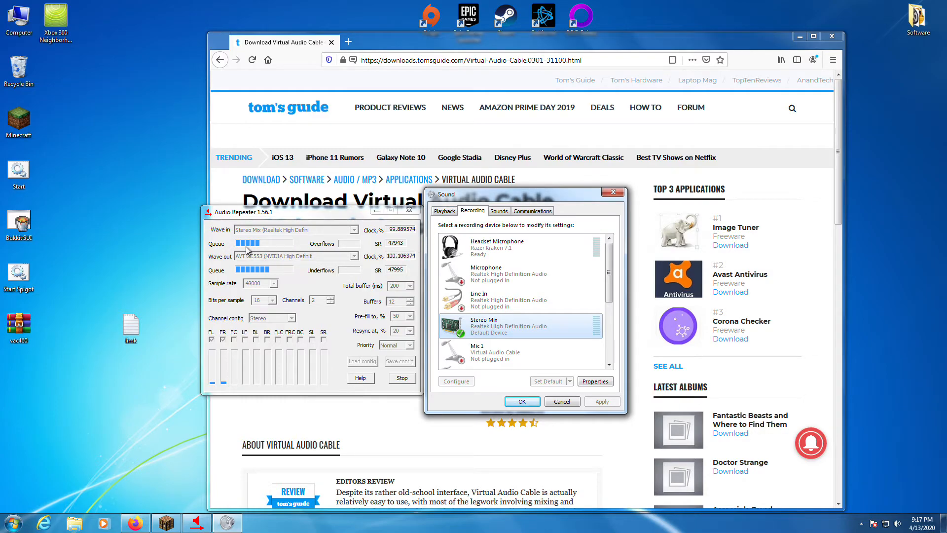
{"action": "left_click", "coordinate": [370, 263]}
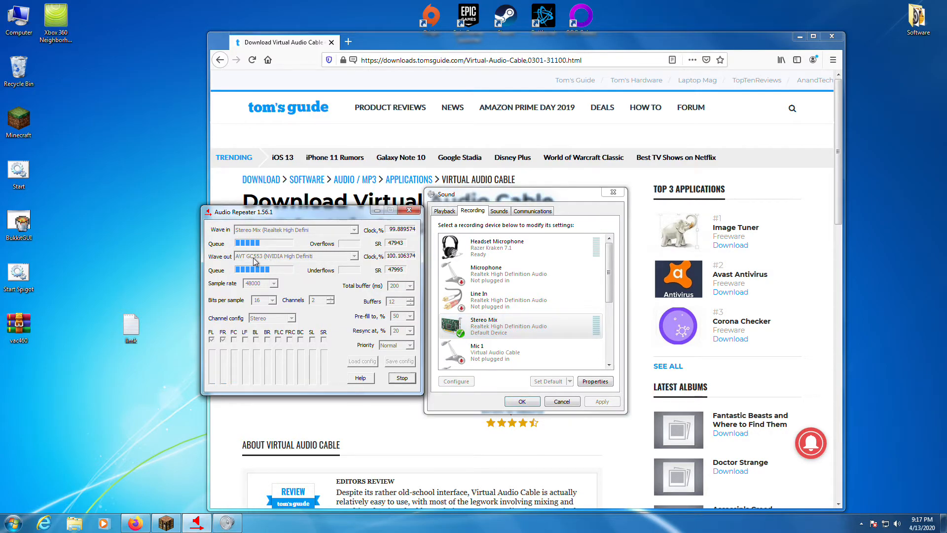
Clear the browser window off the desktop and keep the Audio Repeater beside the Sound dialog
{"action": "left_click_drag", "start_coordinate": [270, 212], "coordinate": [258, 227]}
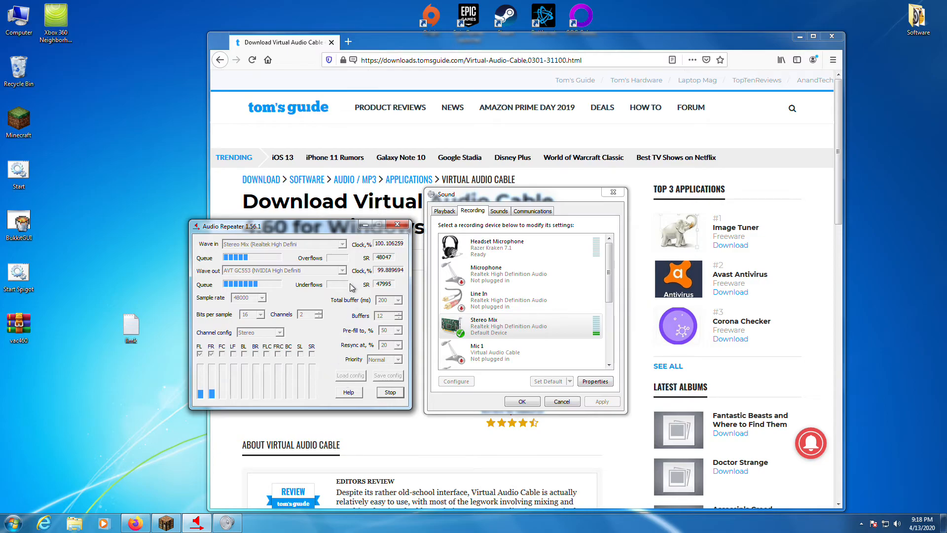
{"action": "left_click_drag", "start_coordinate": [329, 228], "coordinate": [339, 209]}
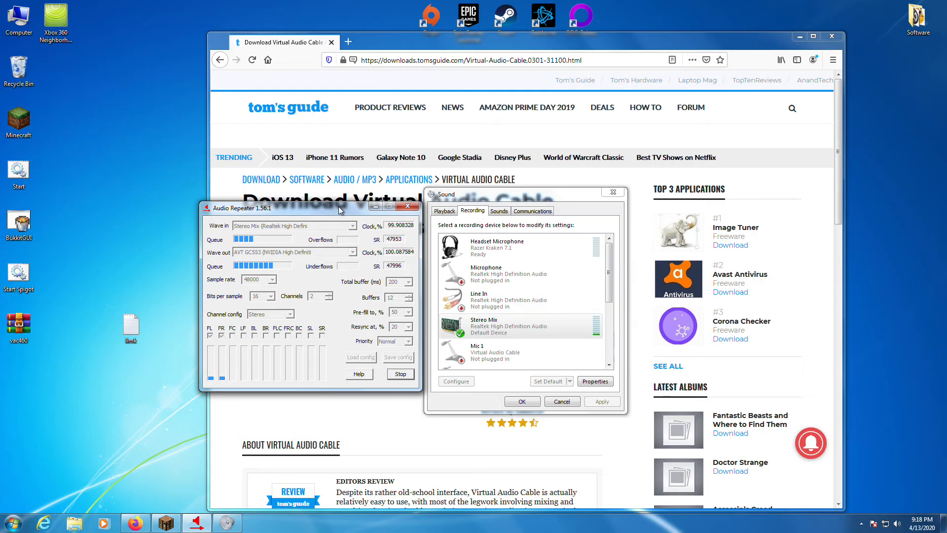
{"action": "left_click_drag", "start_coordinate": [240, 213], "coordinate": [269, 202]}
{"action": "left_click_drag", "start_coordinate": [339, 203], "coordinate": [337, 205]}
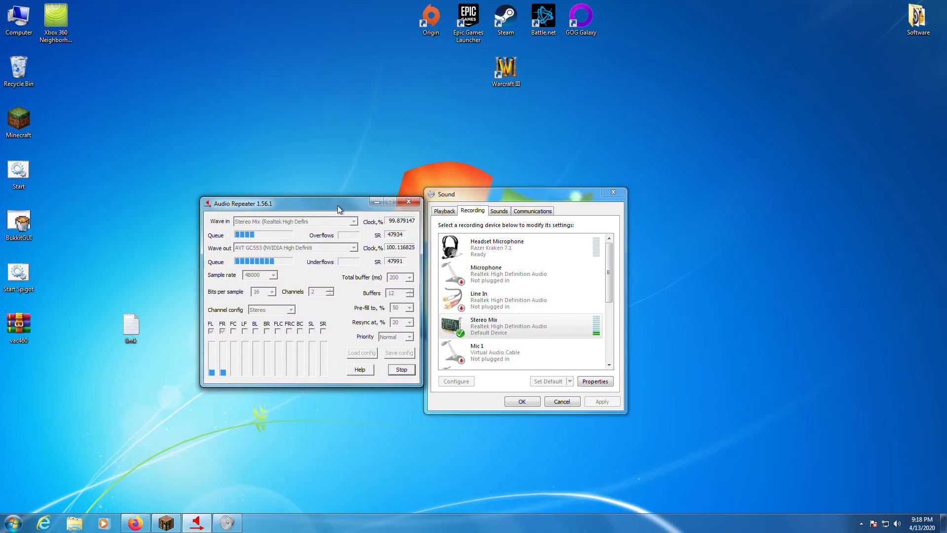
{"action": "left_click", "coordinate": [545, 226]}
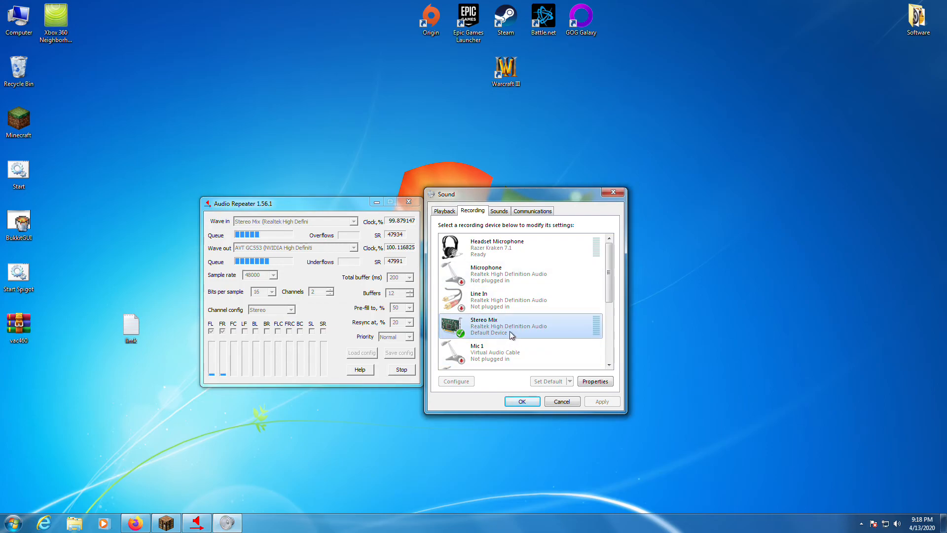
{"action": "left_click_drag", "start_coordinate": [331, 200], "coordinate": [329, 211]}
{"action": "right_click", "coordinate": [344, 90]}
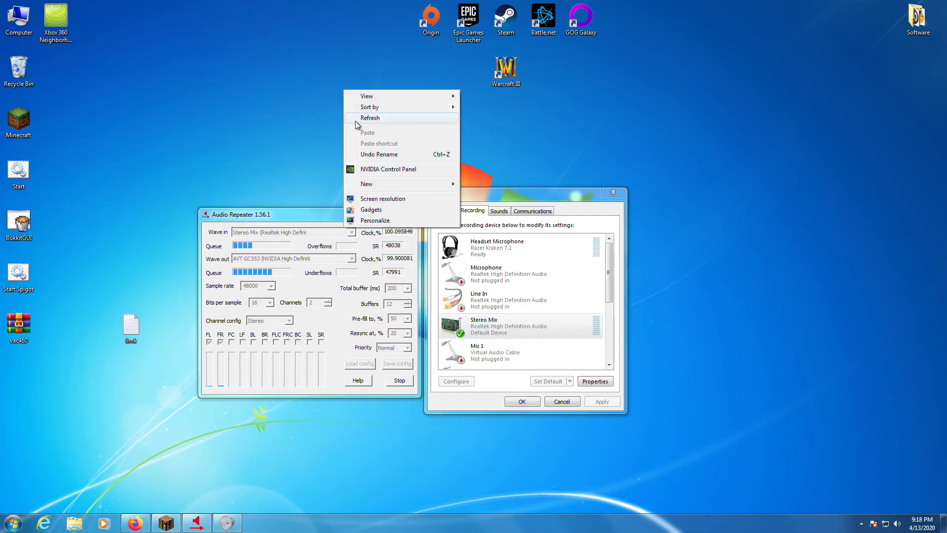
{"action": "left_click", "coordinate": [359, 118]}
{"action": "right_click", "coordinate": [258, 64]}
{"action": "left_click", "coordinate": [281, 93]}
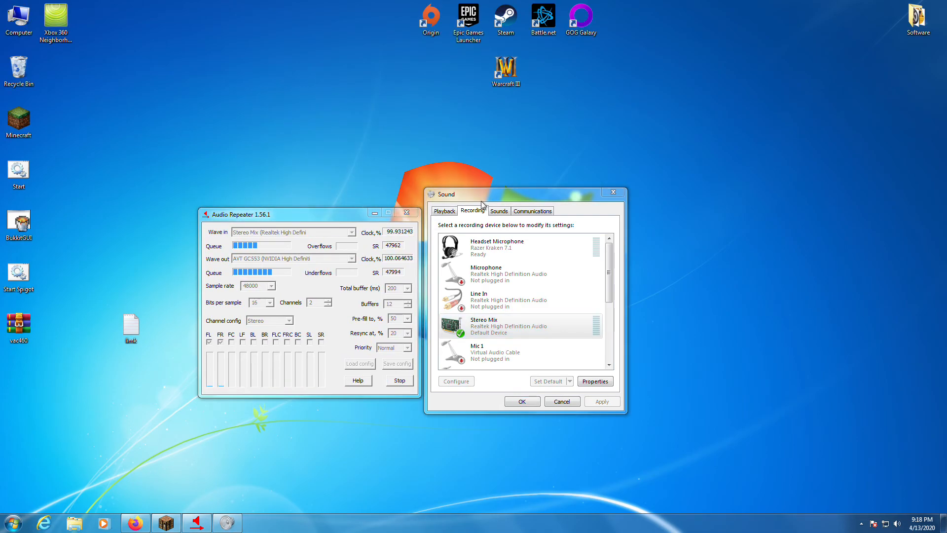
{"action": "left_click_drag", "start_coordinate": [505, 197], "coordinate": [505, 199]}
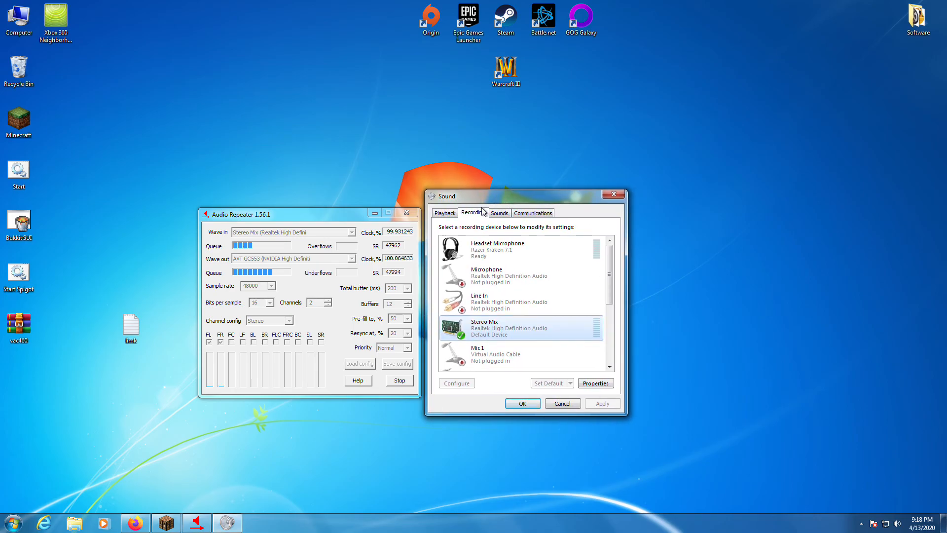